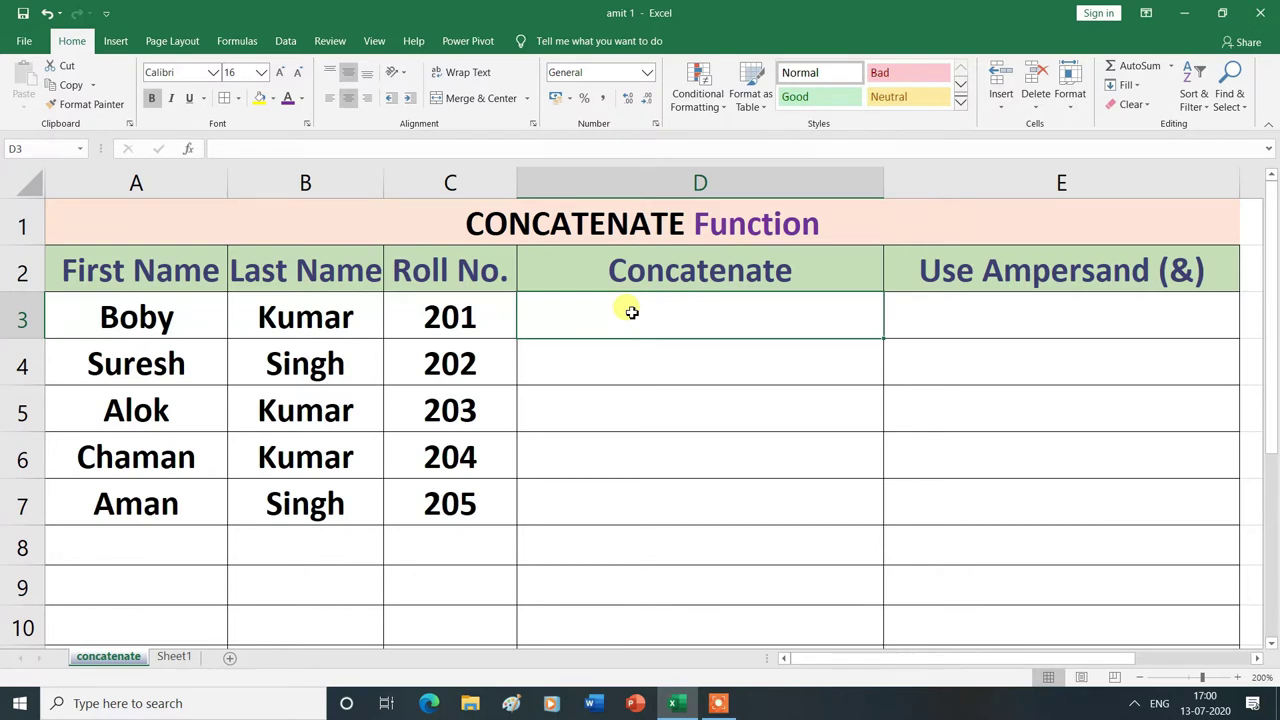
# Start D3's formula as =CONCATENATE(A3, using the first name in A3 as the first argument
pyautogui.write('=')
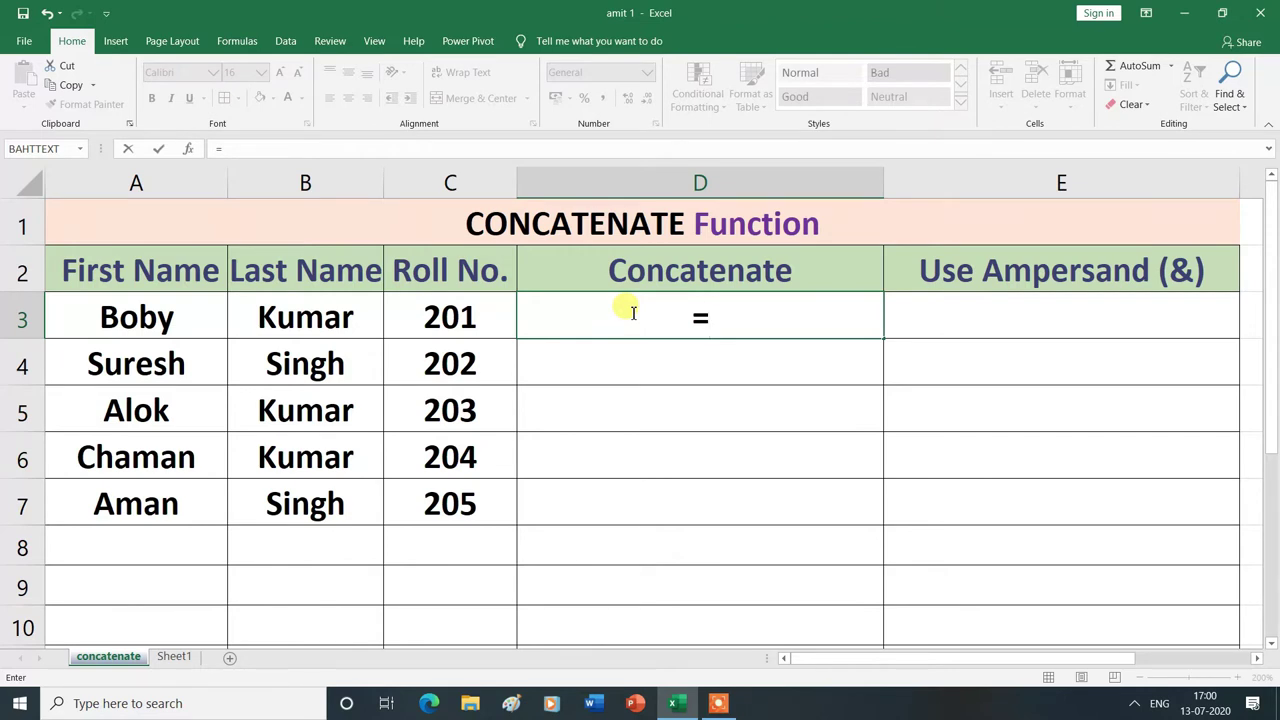
pyautogui.write('con')
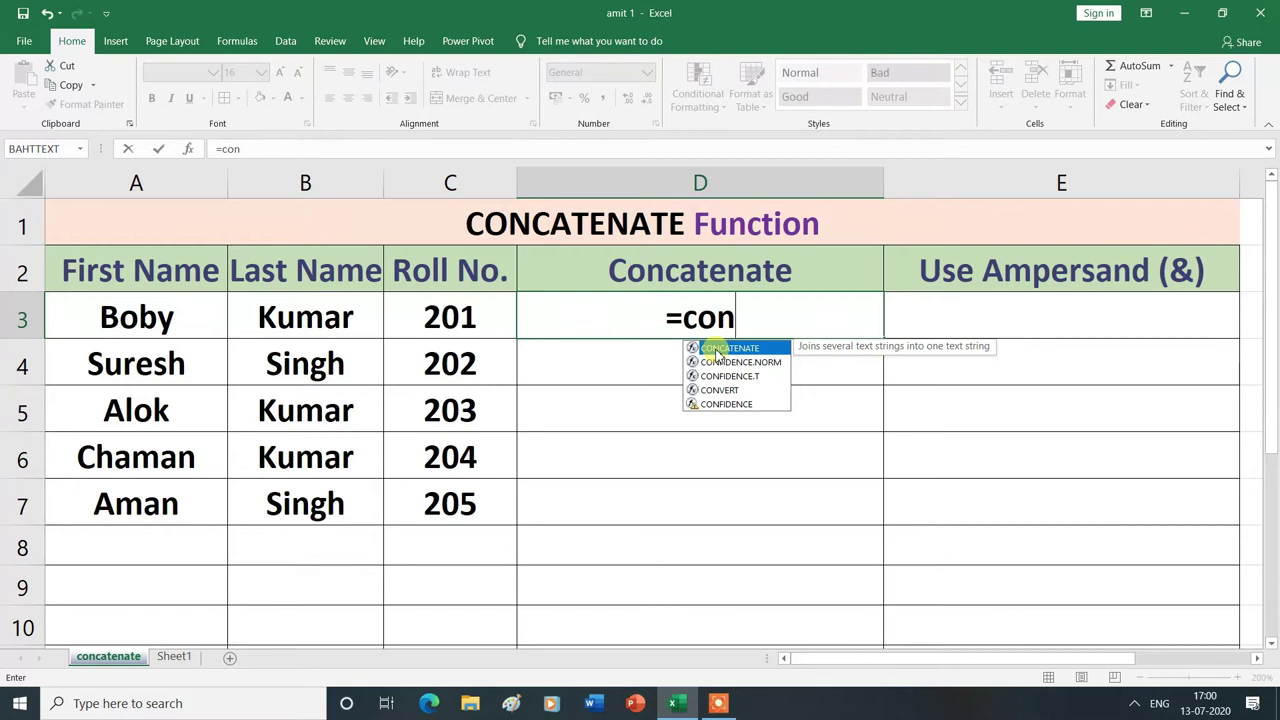
pyautogui.doubleClick(716, 352)
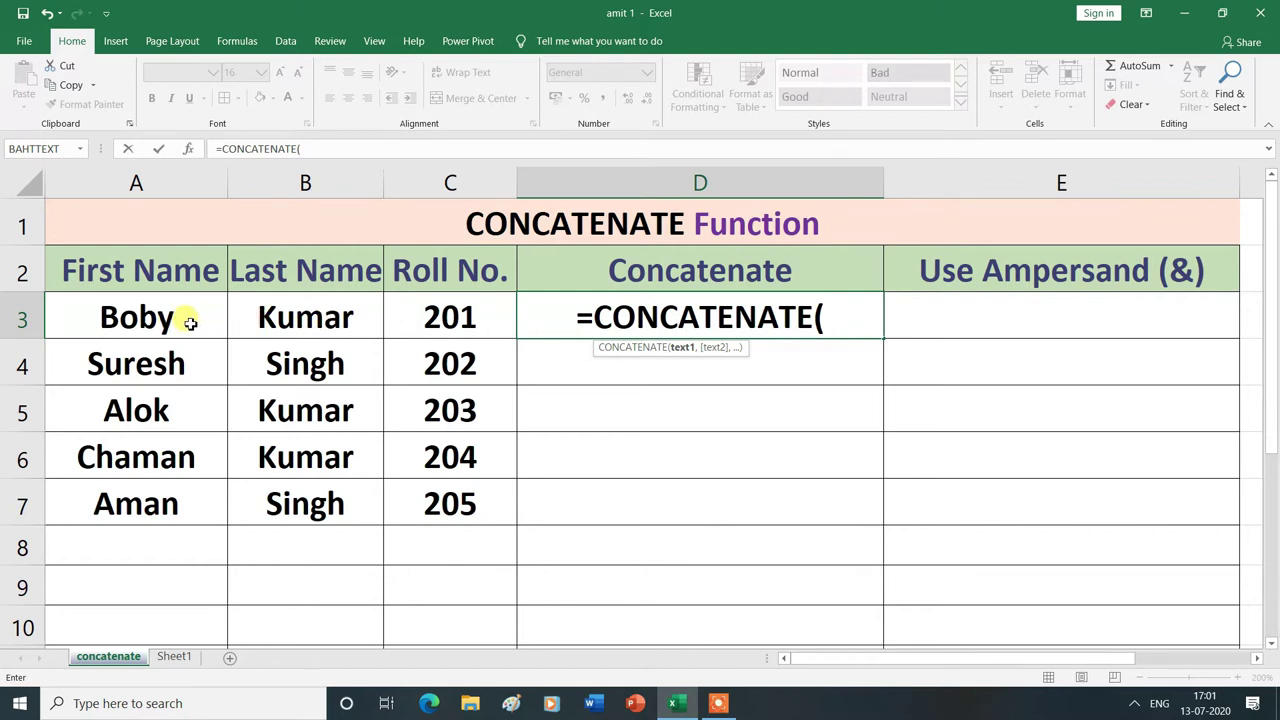
pyautogui.click(133, 320)
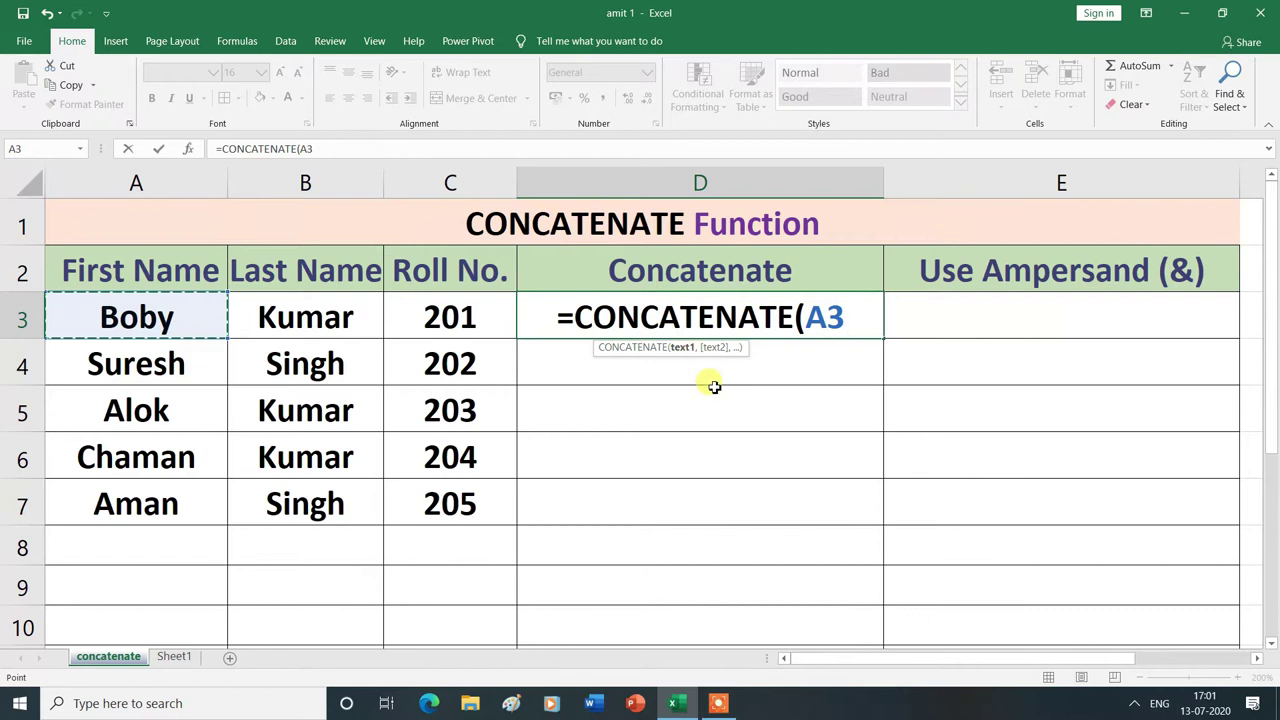
pyautogui.write(',')
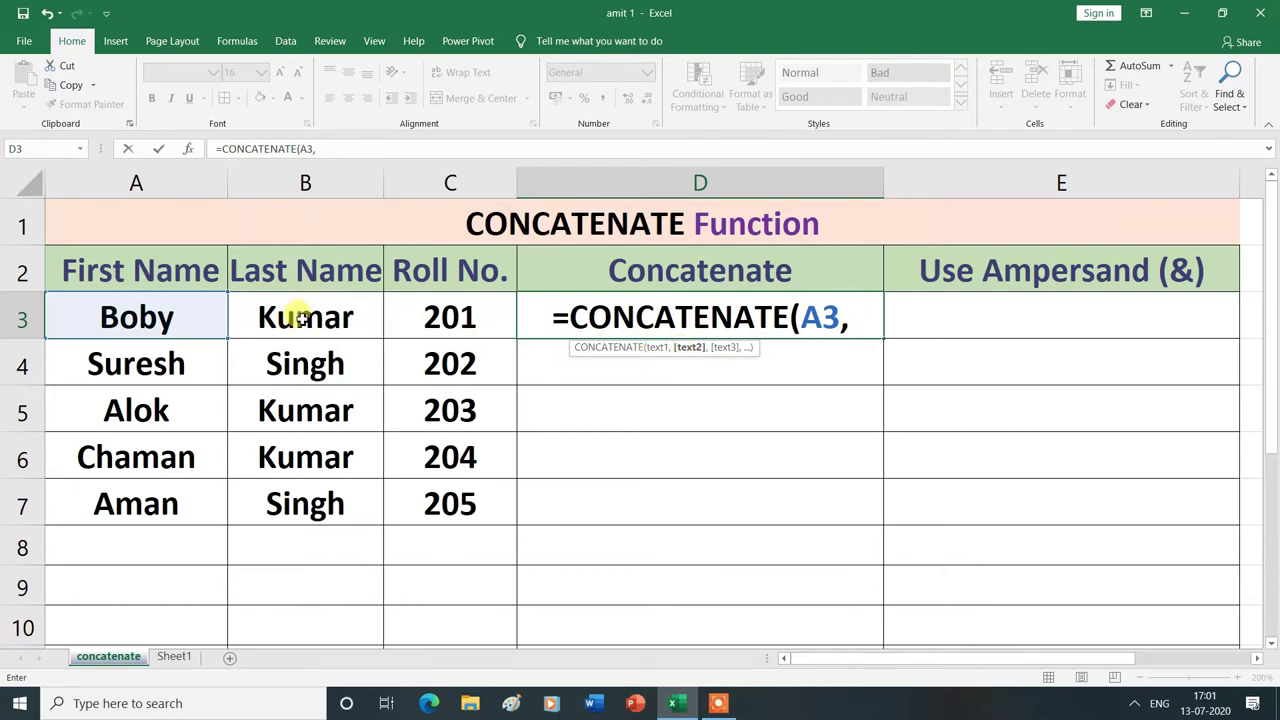
pyautogui.click(300, 318)
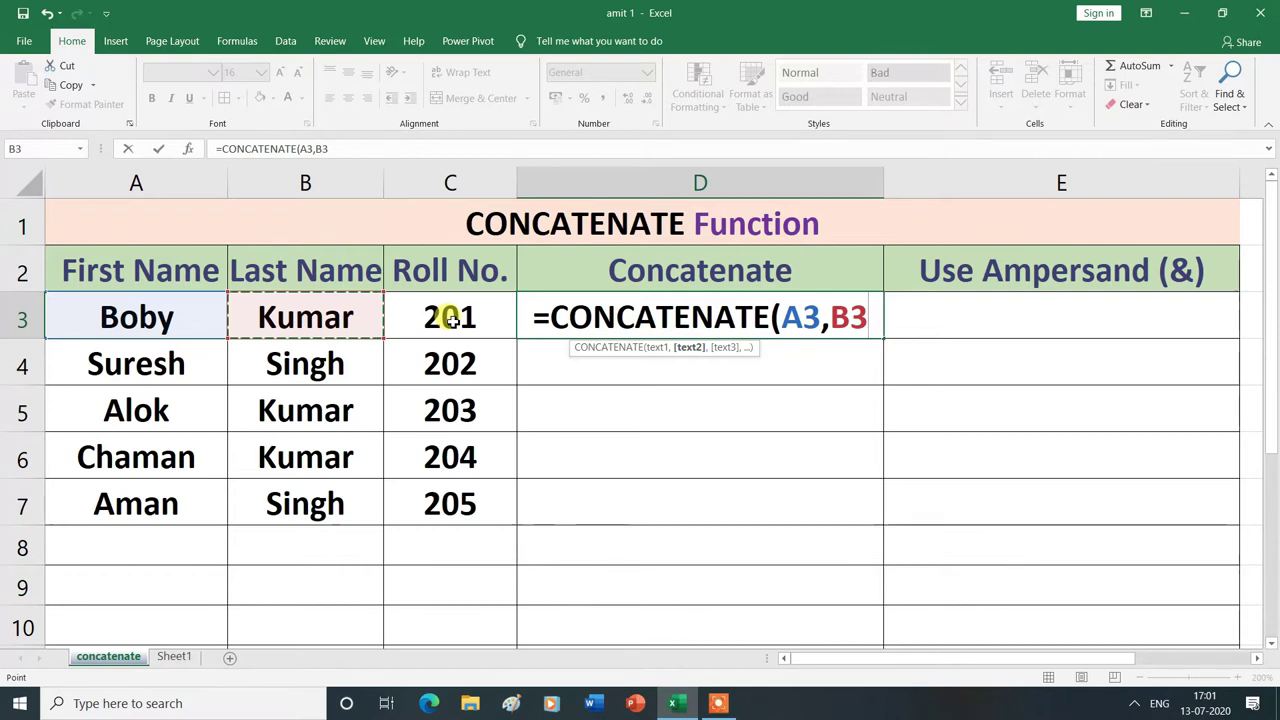
pyautogui.write(',')
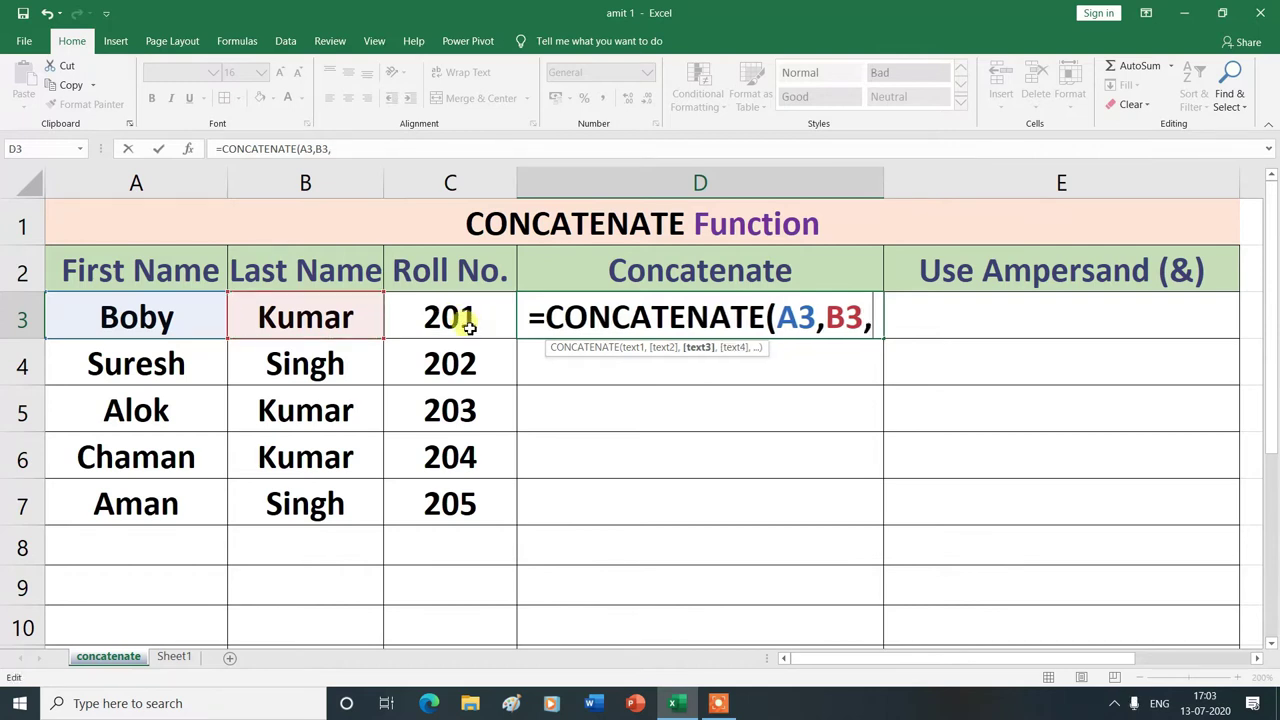
pyautogui.click(463, 318)
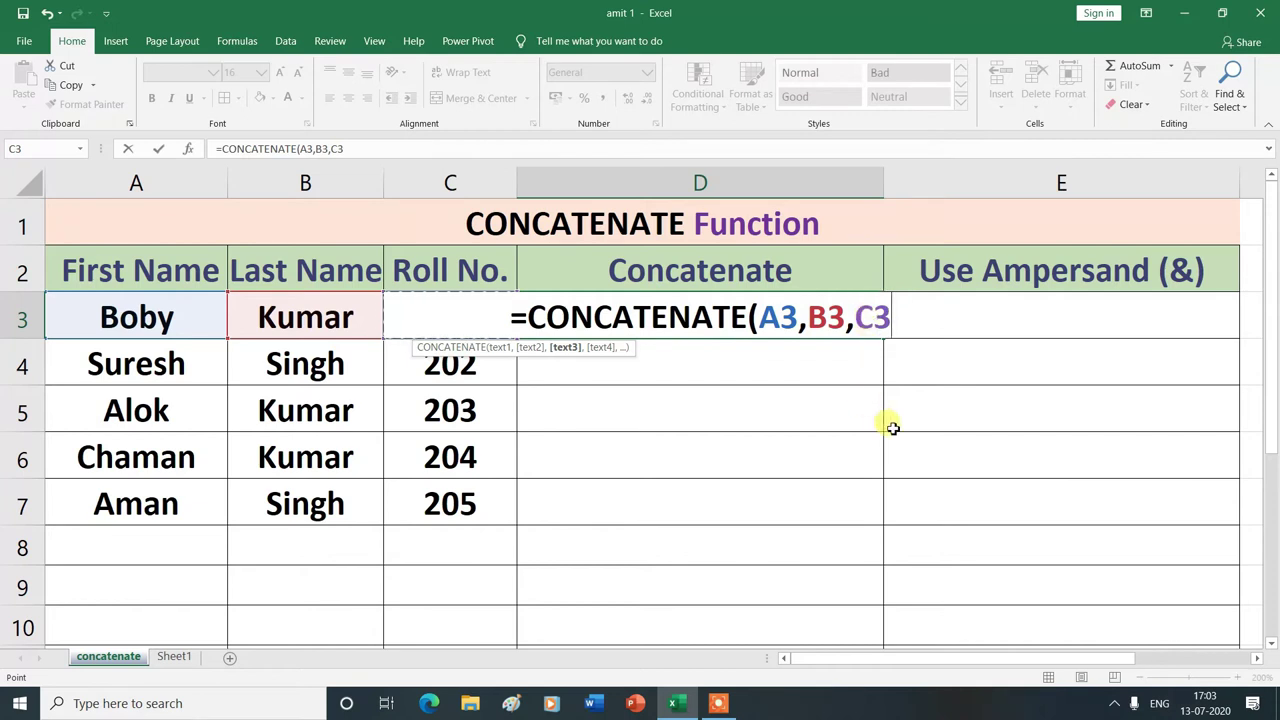
pyautogui.write(')')
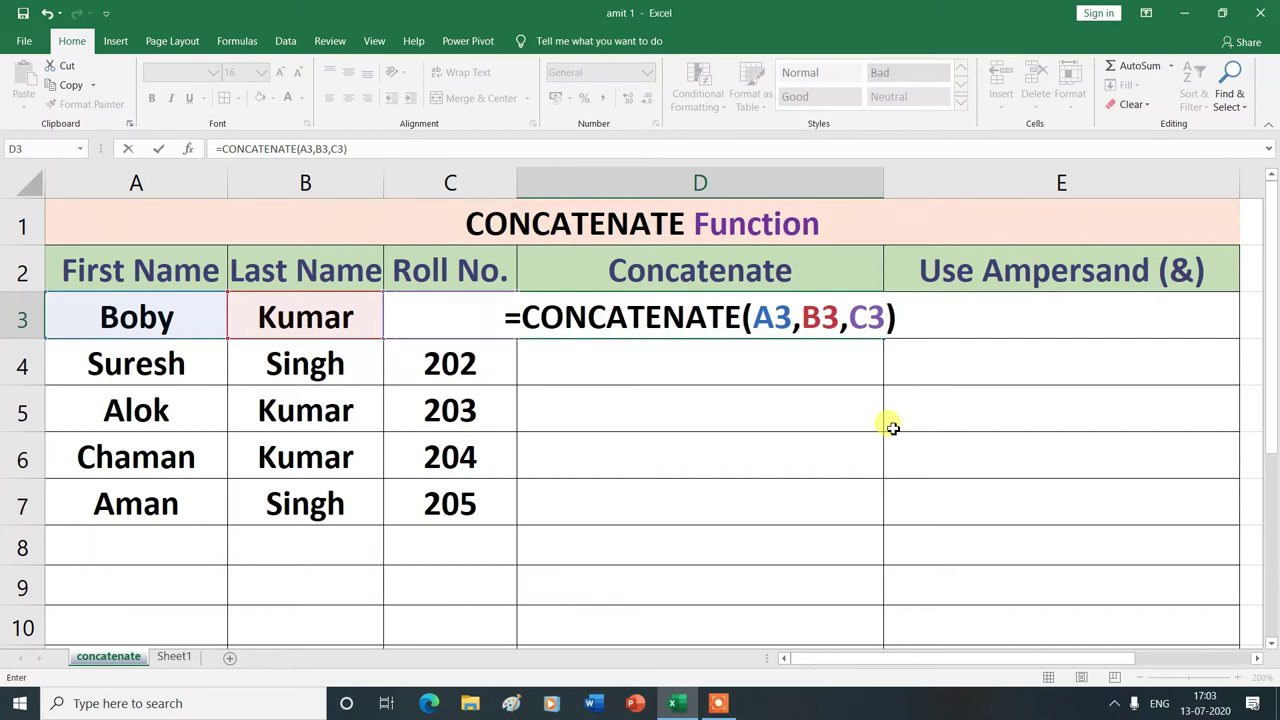
pyautogui.press('Return')
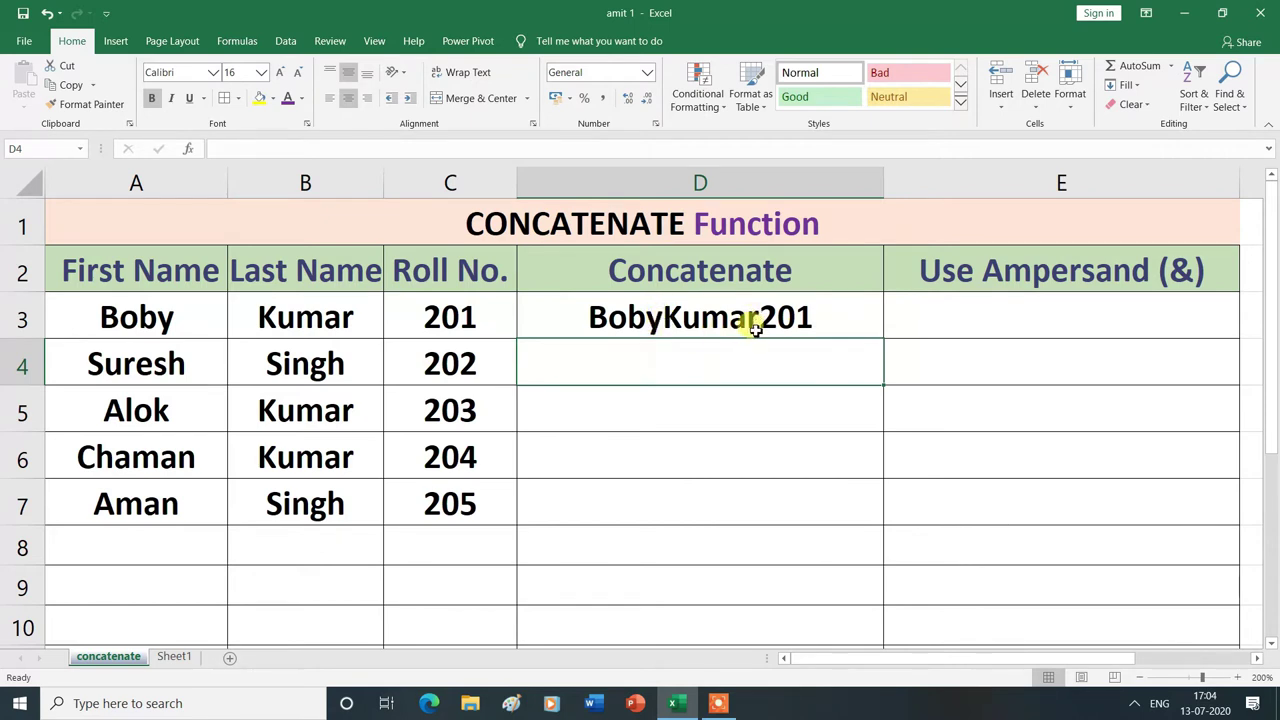
pyautogui.doubleClick(622, 318)
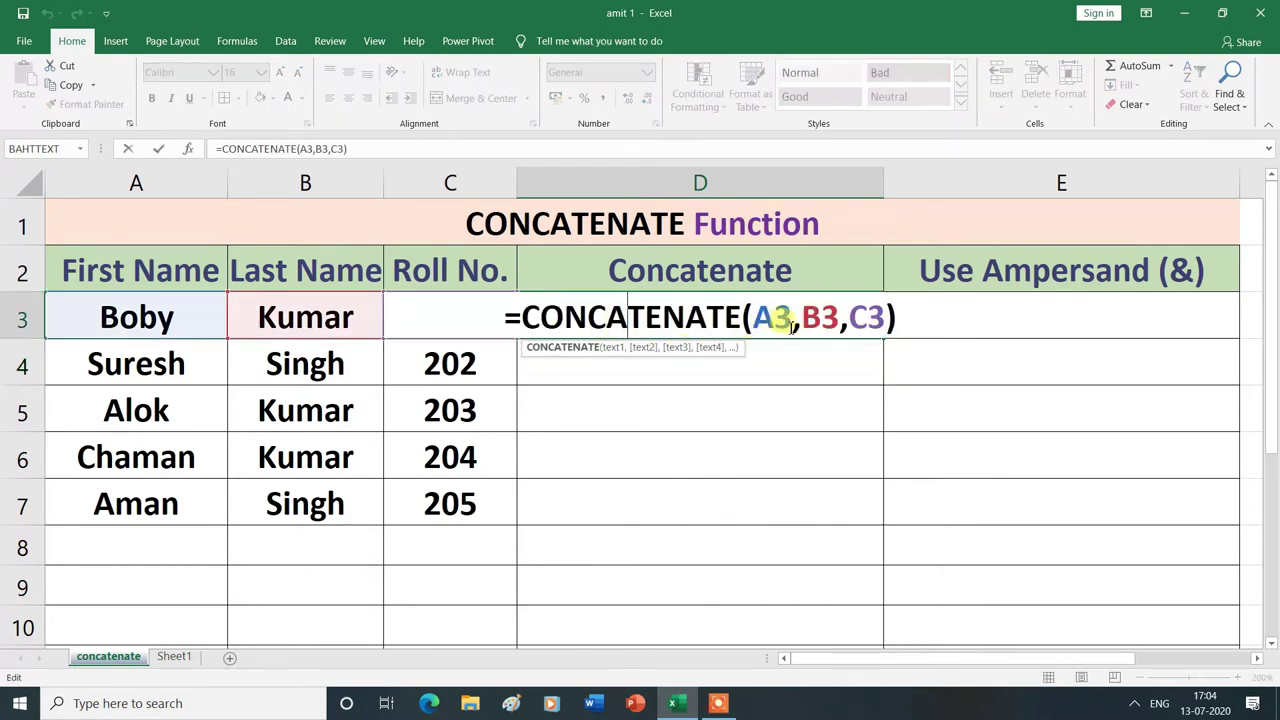
# Insert " " separators so D3 becomes =CONCATENATE(A3," ",B3," ",C3)
pyautogui.click(801, 322)
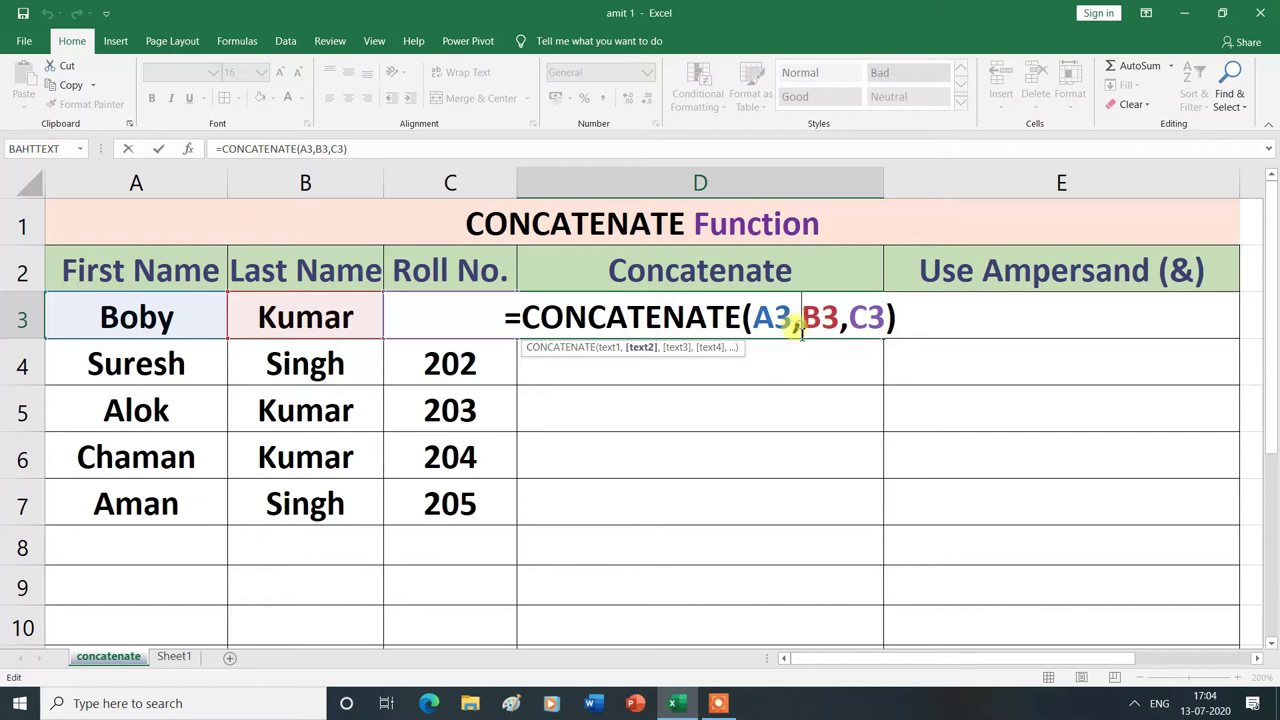
pyautogui.write('"')
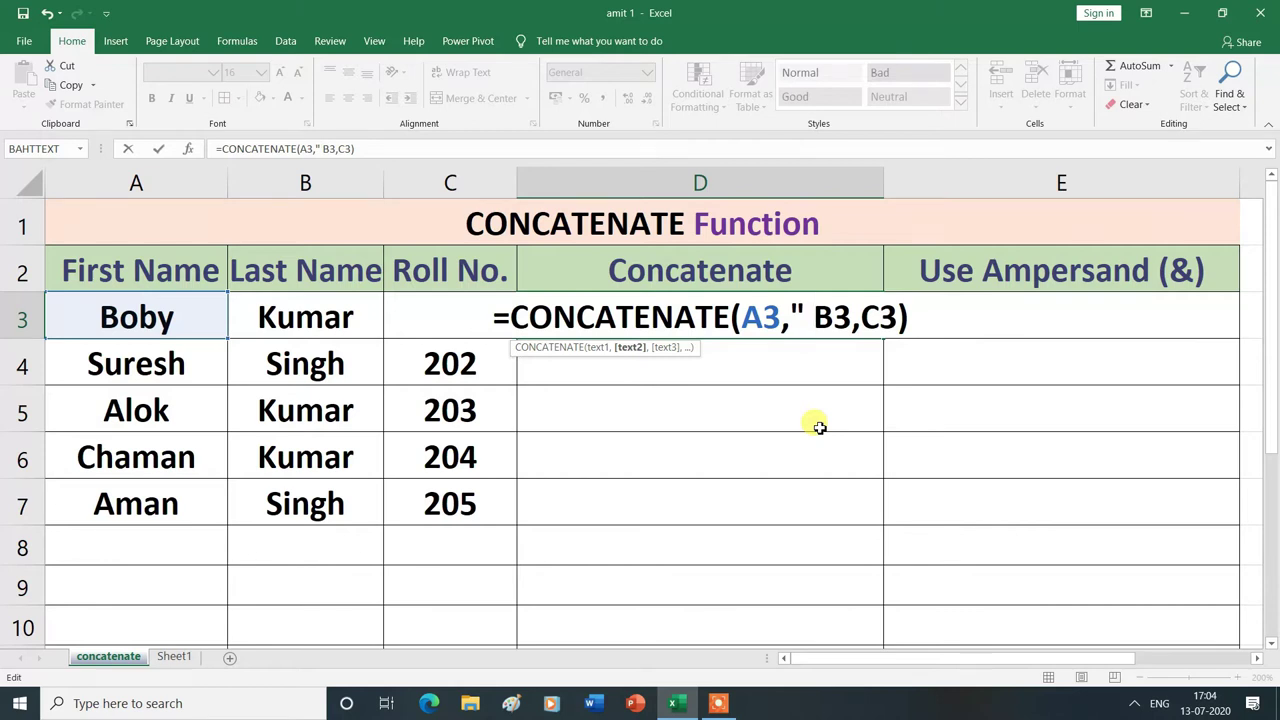
pyautogui.write(' "')
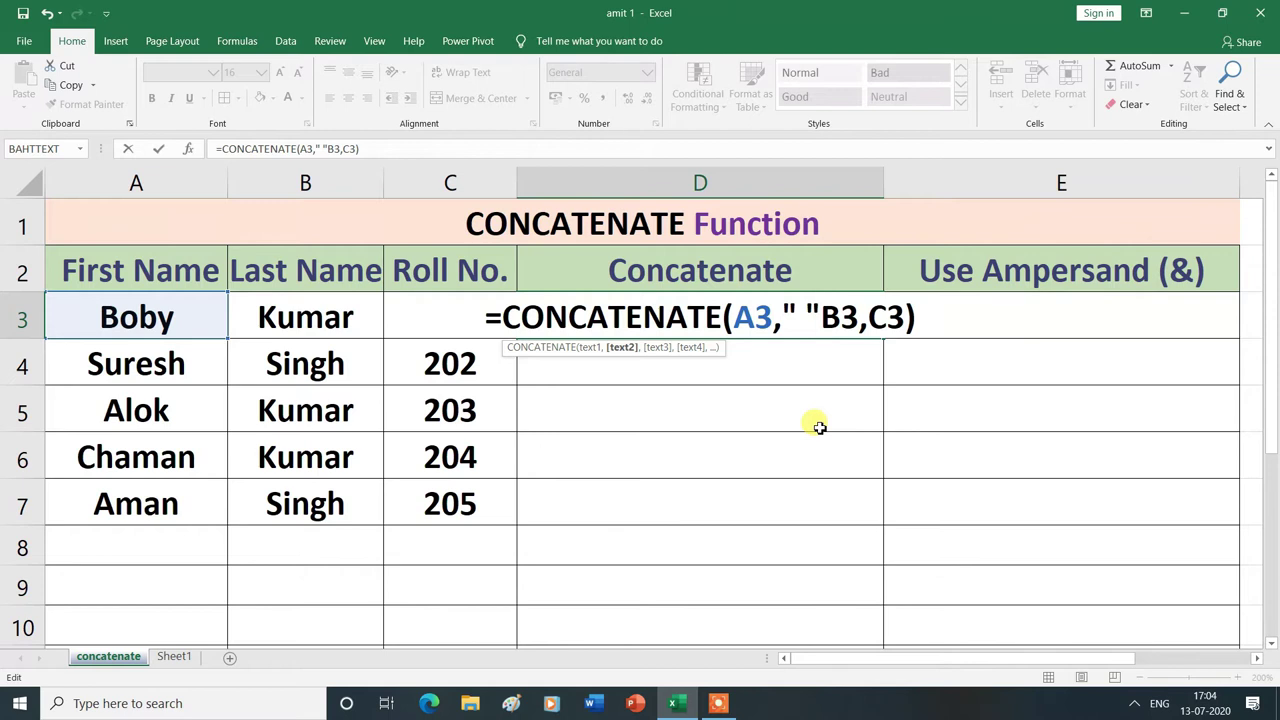
pyautogui.write(',')
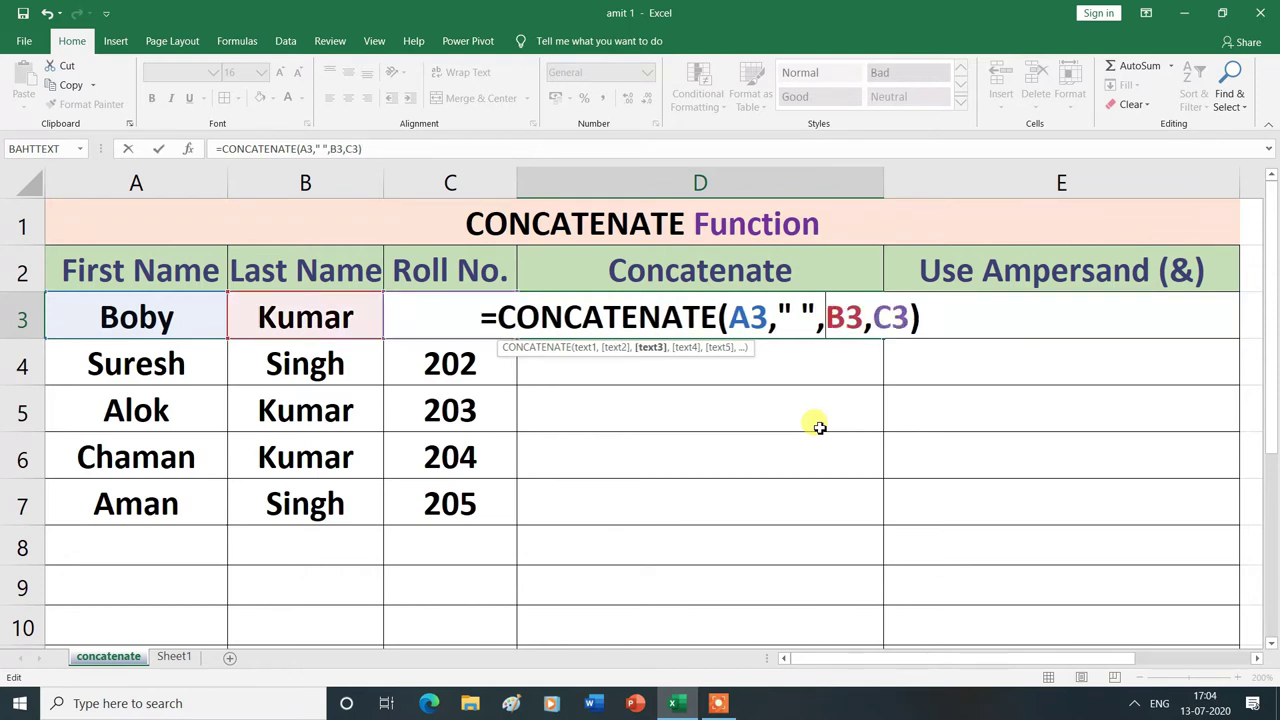
pyautogui.click(873, 327)
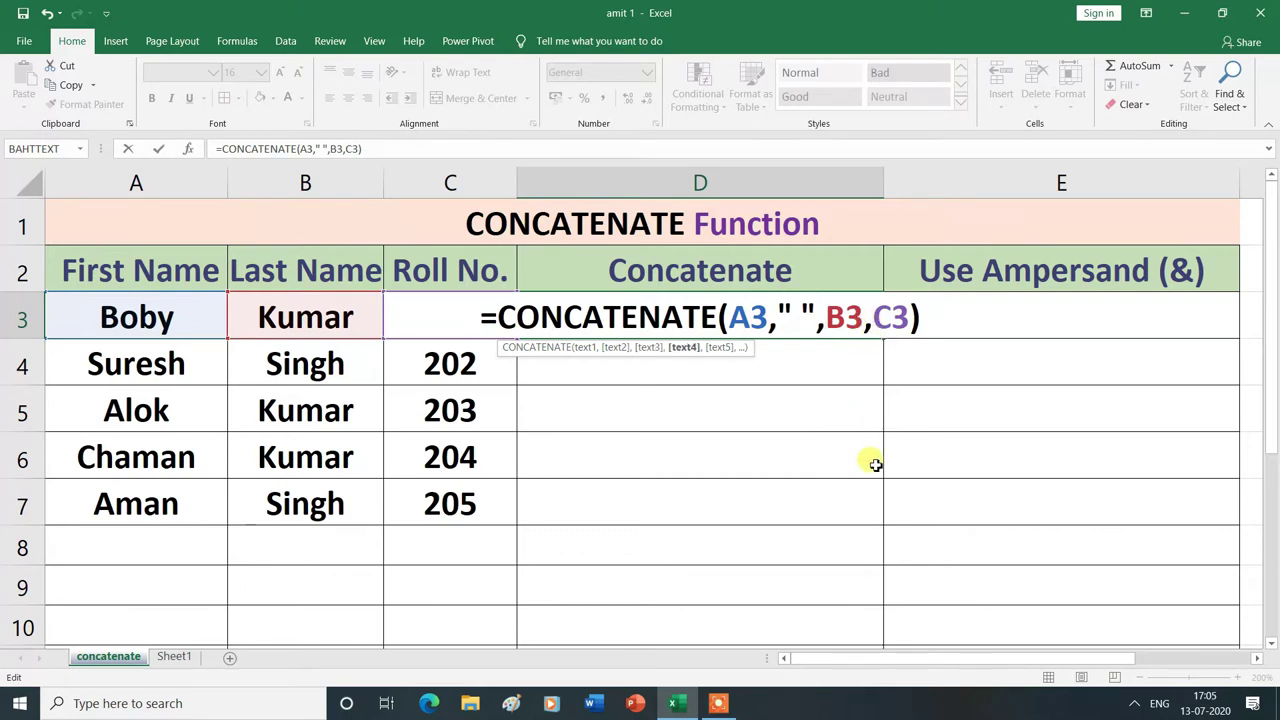
pyautogui.write('"')
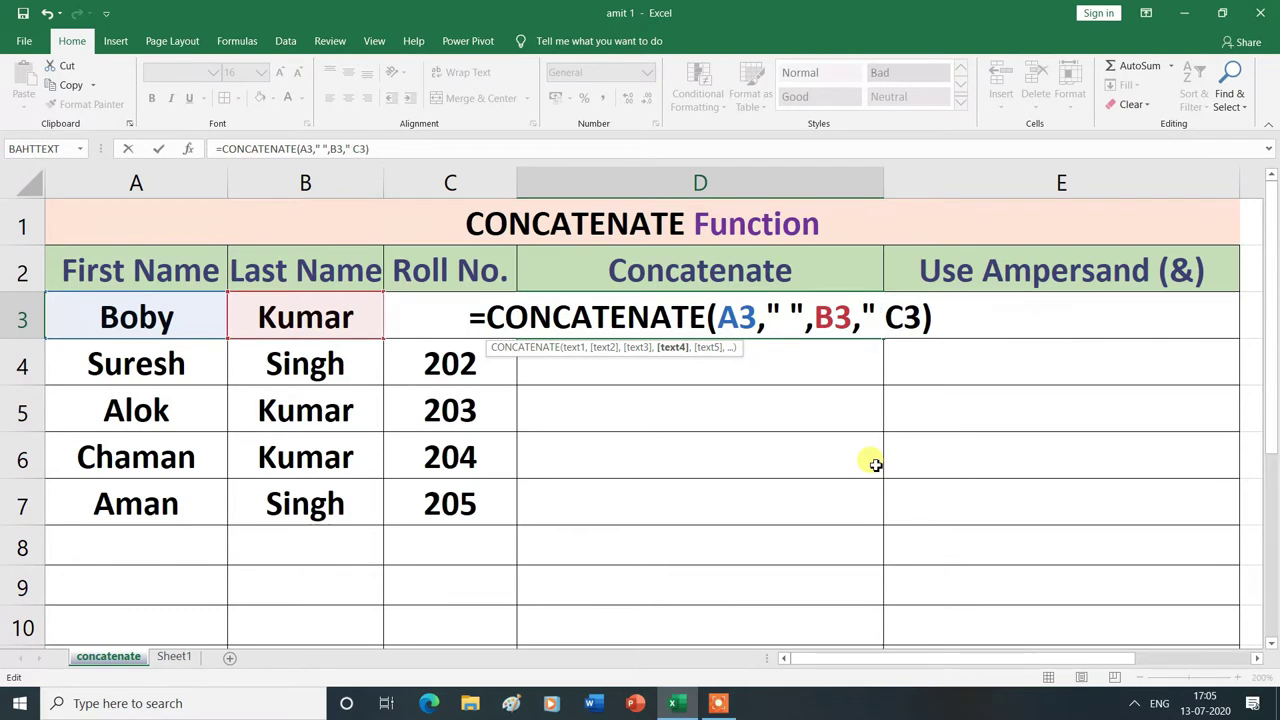
pyautogui.write(' ",')
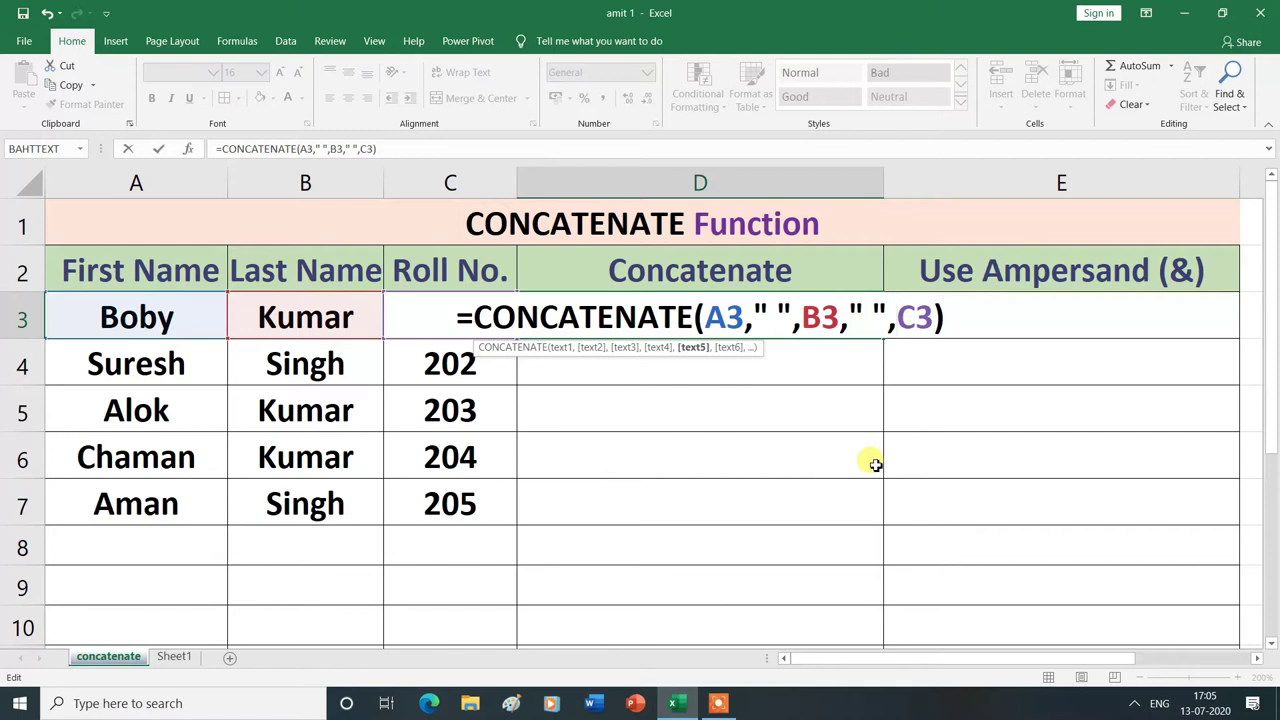
pyautogui.press('Return')
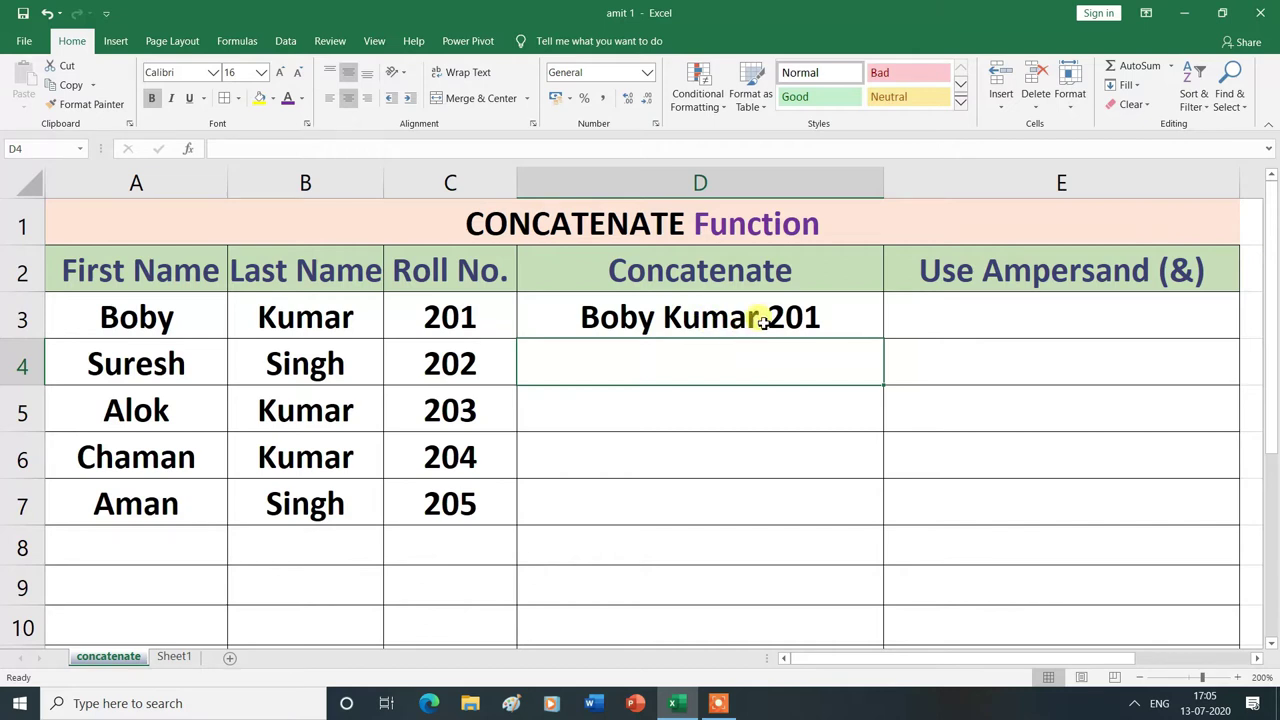
pyautogui.doubleClick(608, 318)
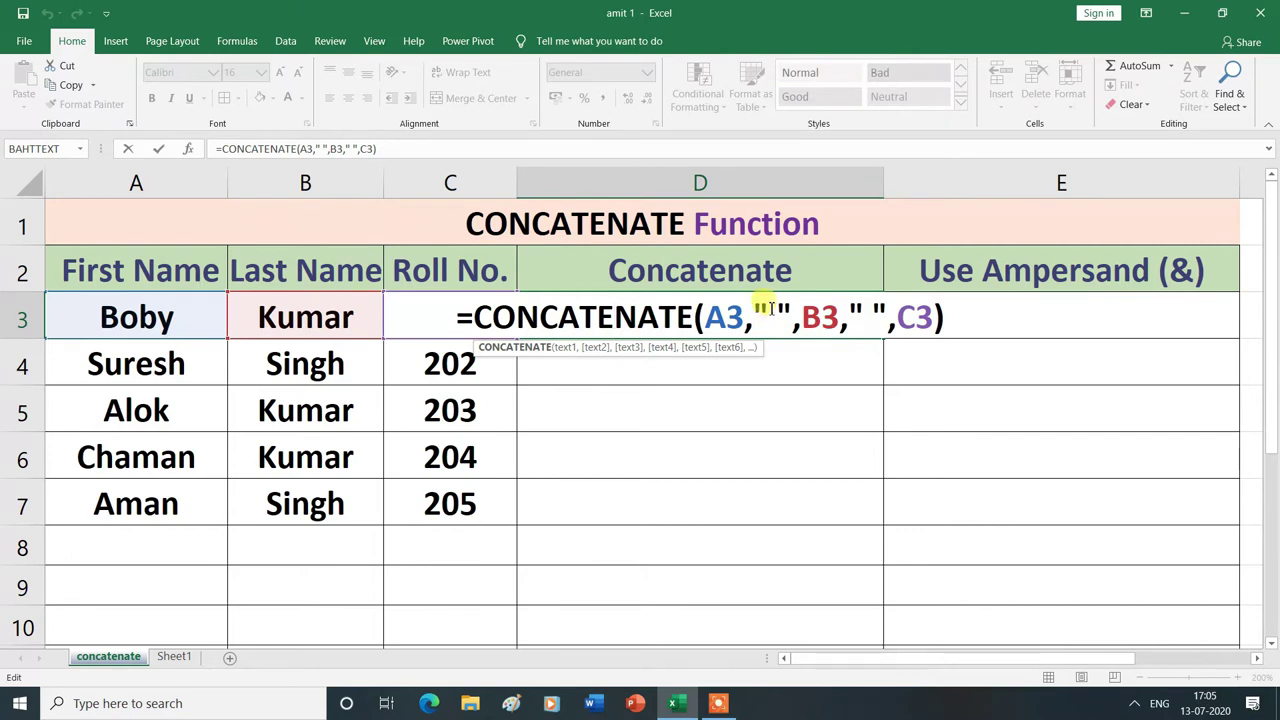
pyautogui.click(776, 320)
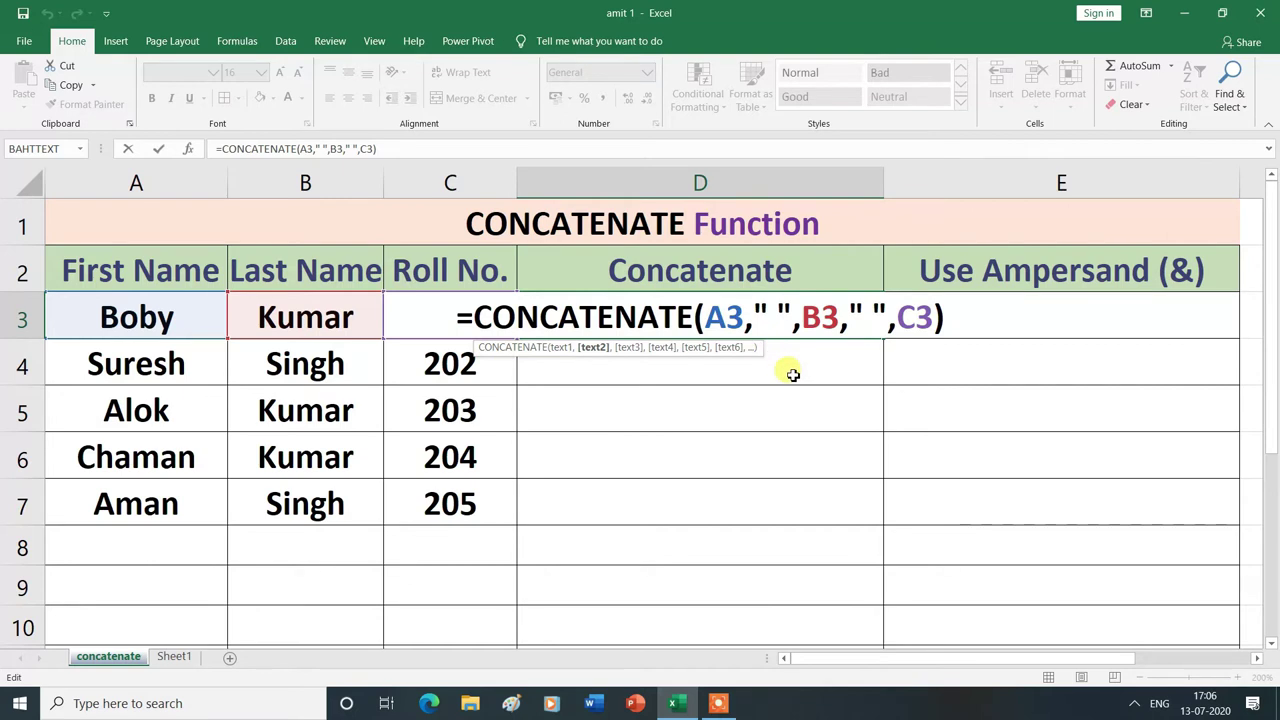
pyautogui.write('-')
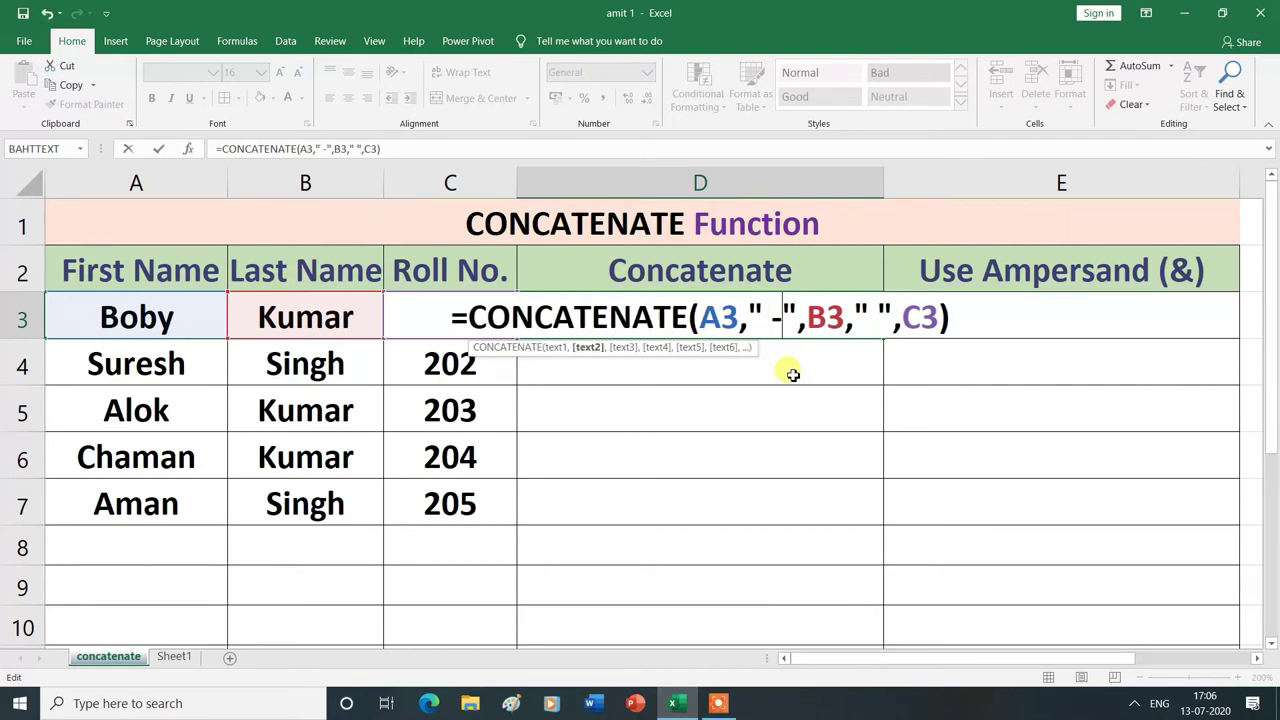
pyautogui.click(870, 316)
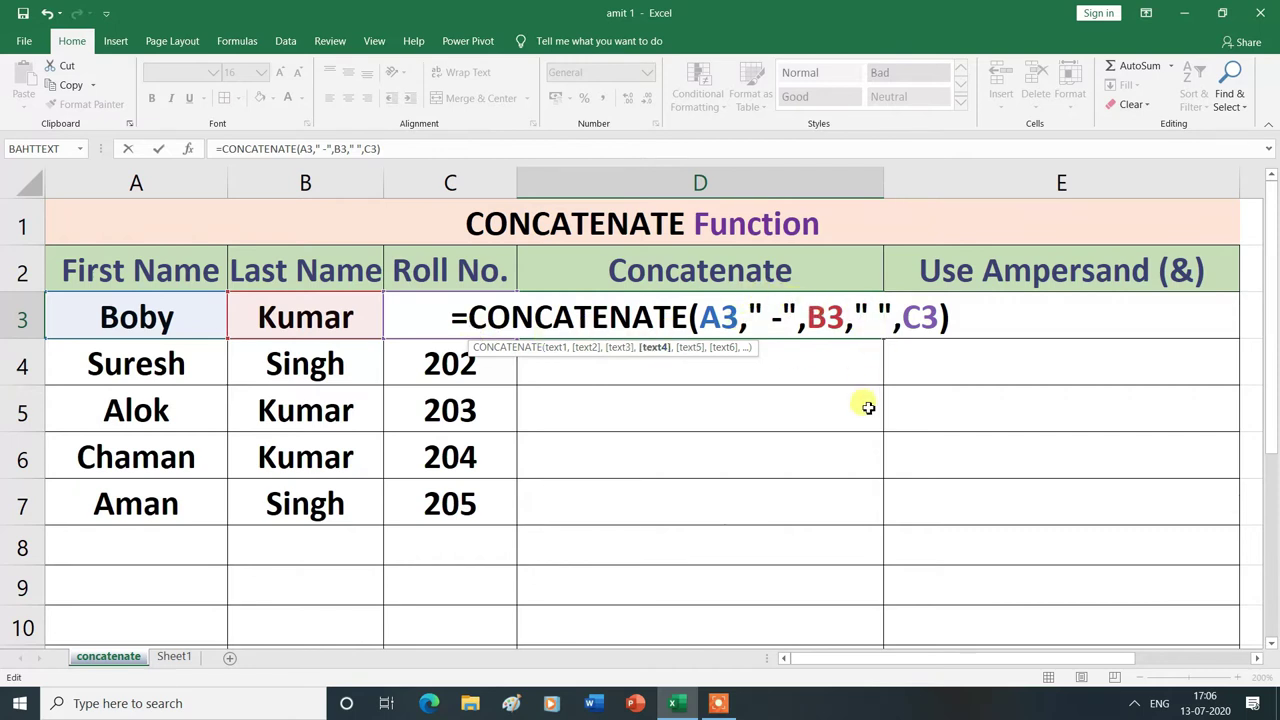
pyautogui.write('-')
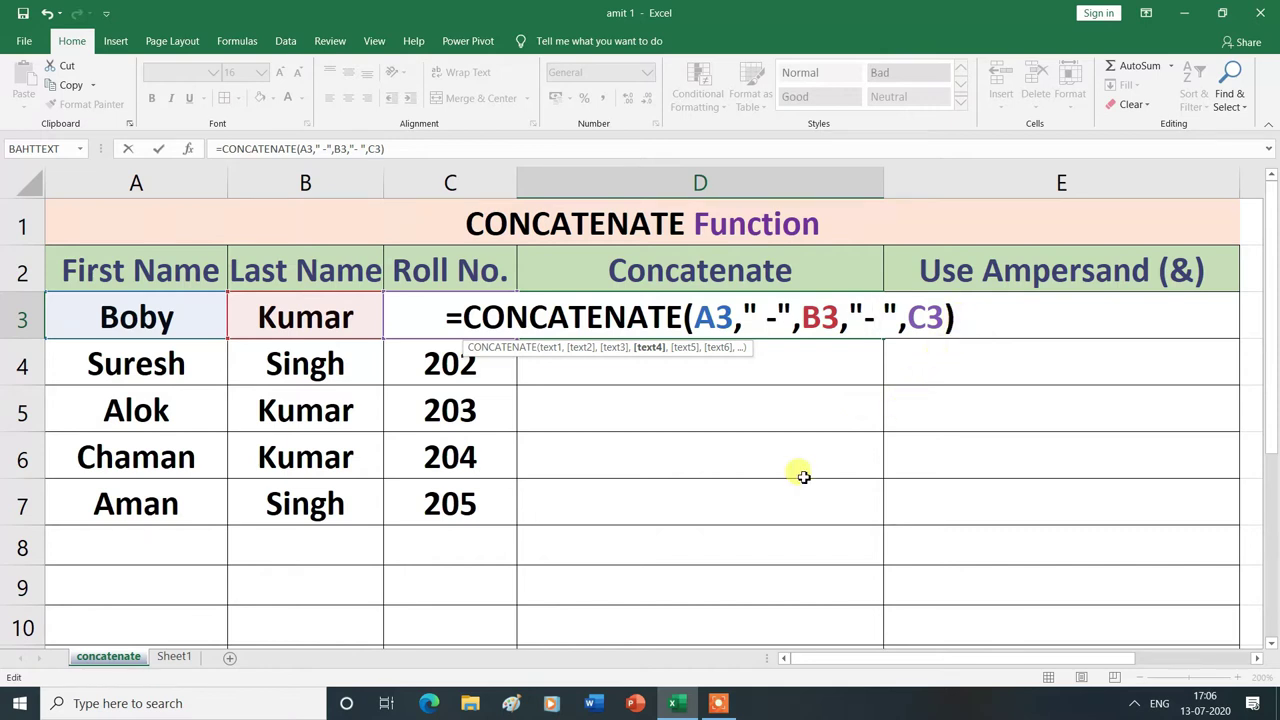
pyautogui.press('Return')
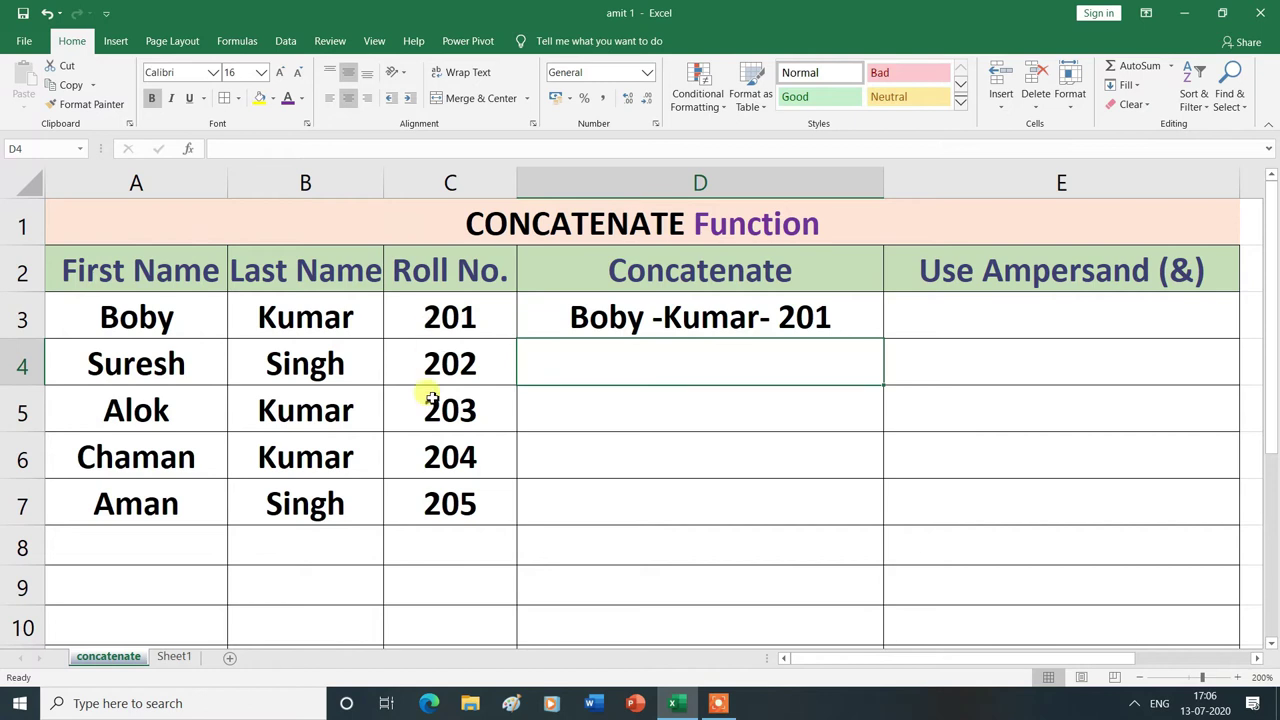
pyautogui.click(800, 318)
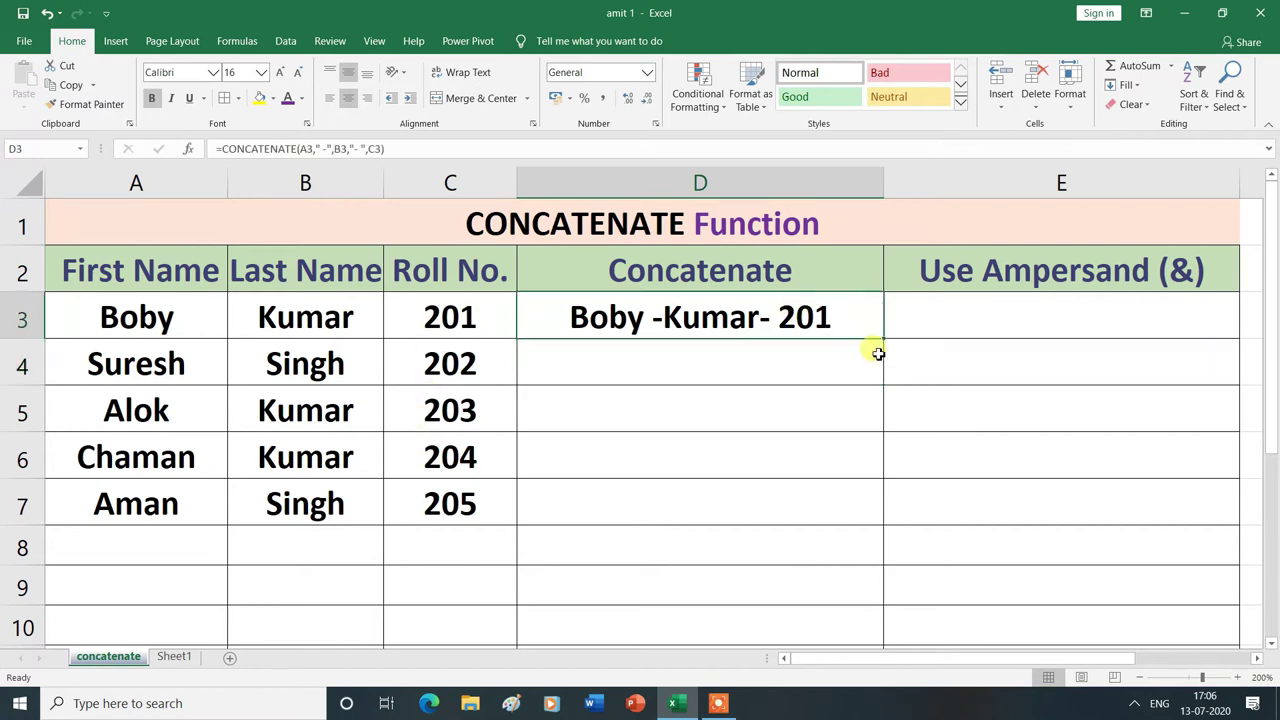
pyautogui.moveTo(884, 338); pyautogui.dragTo(871, 506)
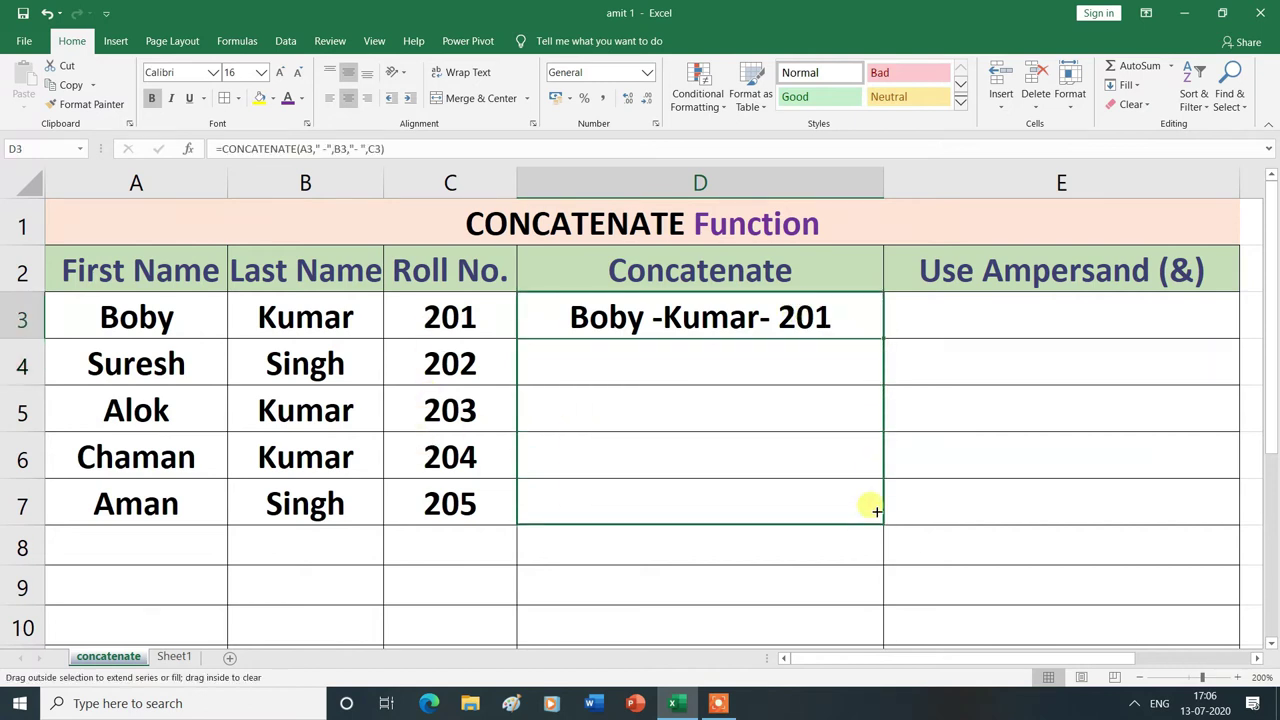
pyautogui.click(700, 591)
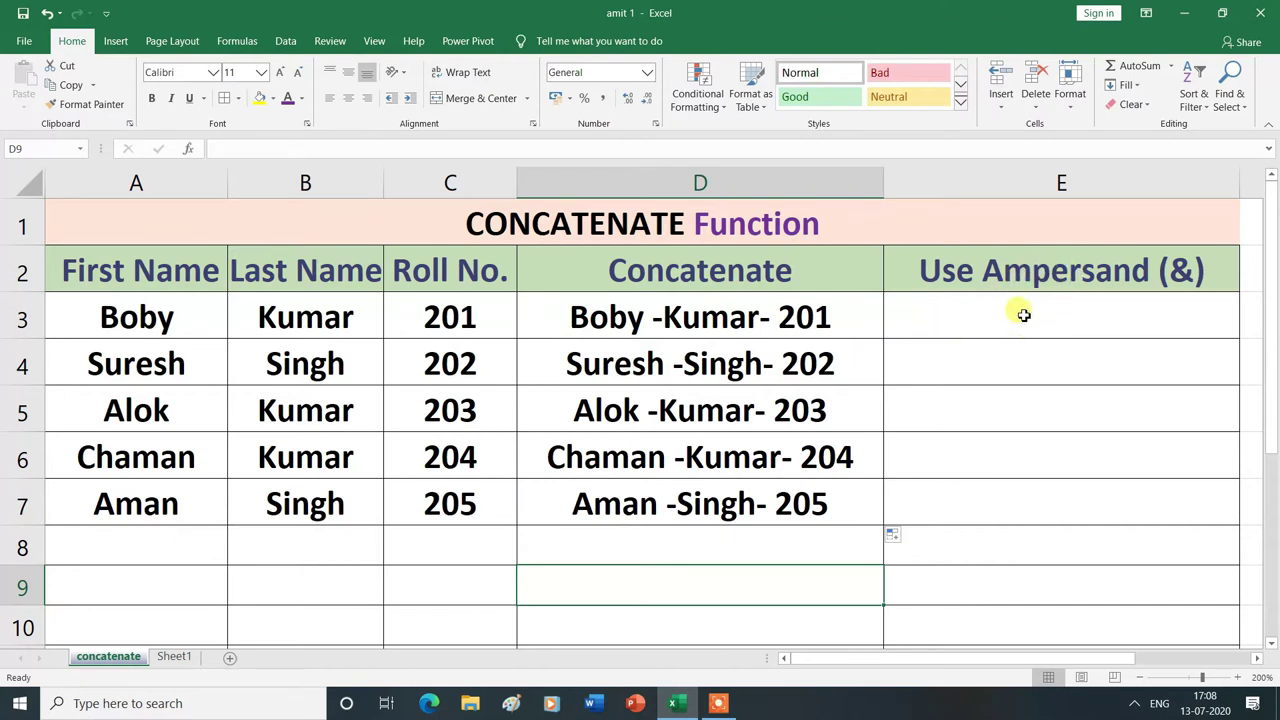
# Enter =A3&B3&C3 in E3 to join first name, last name and roll number
pyautogui.doubleClick(956, 323)
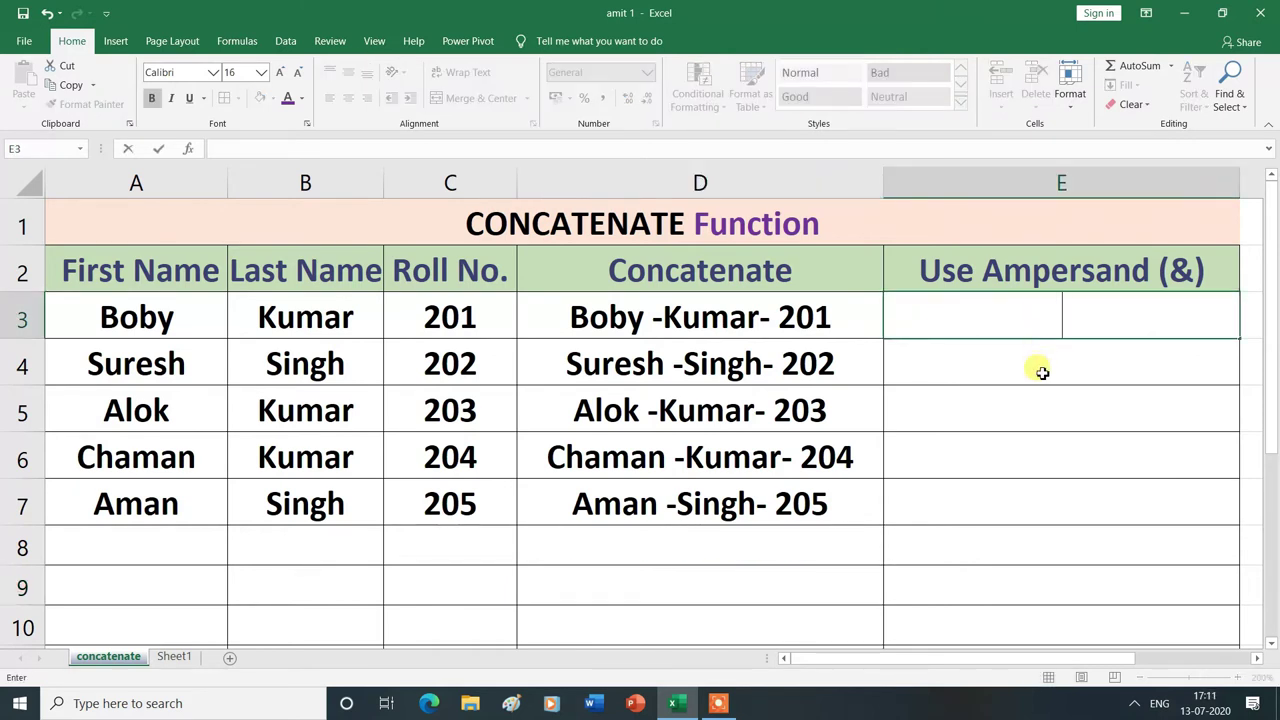
pyautogui.write('=')
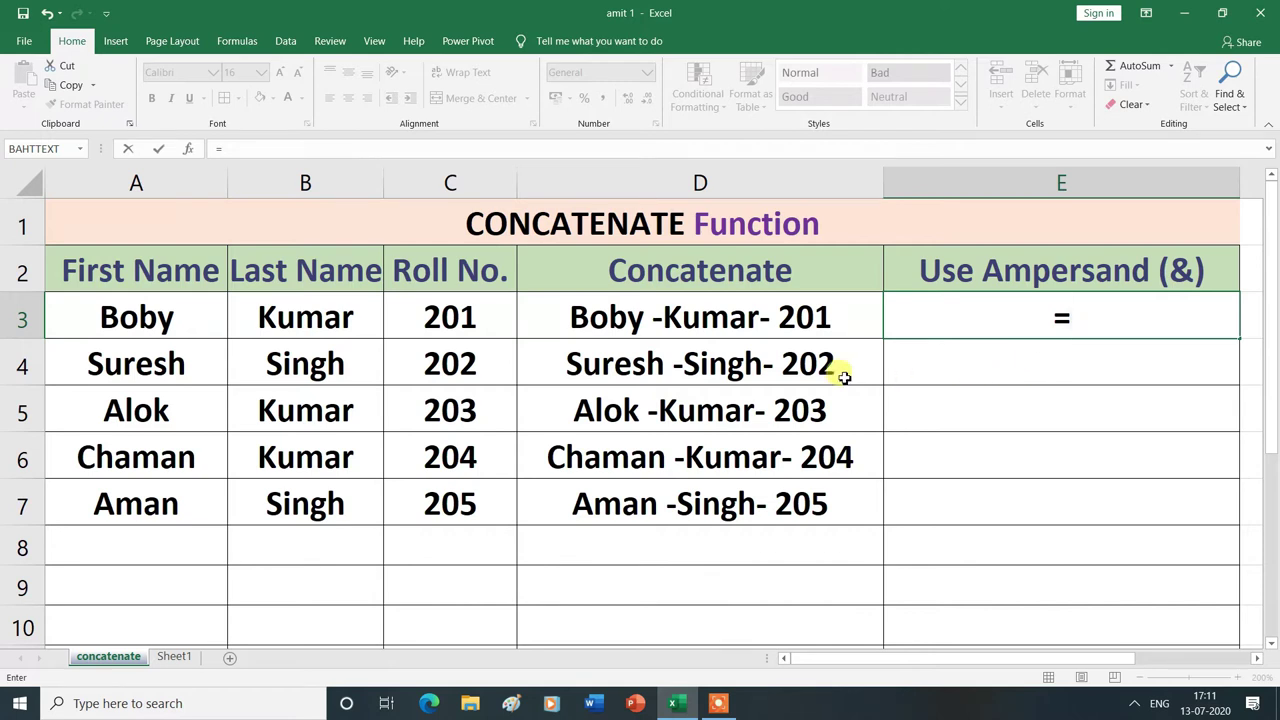
pyautogui.click(135, 320)
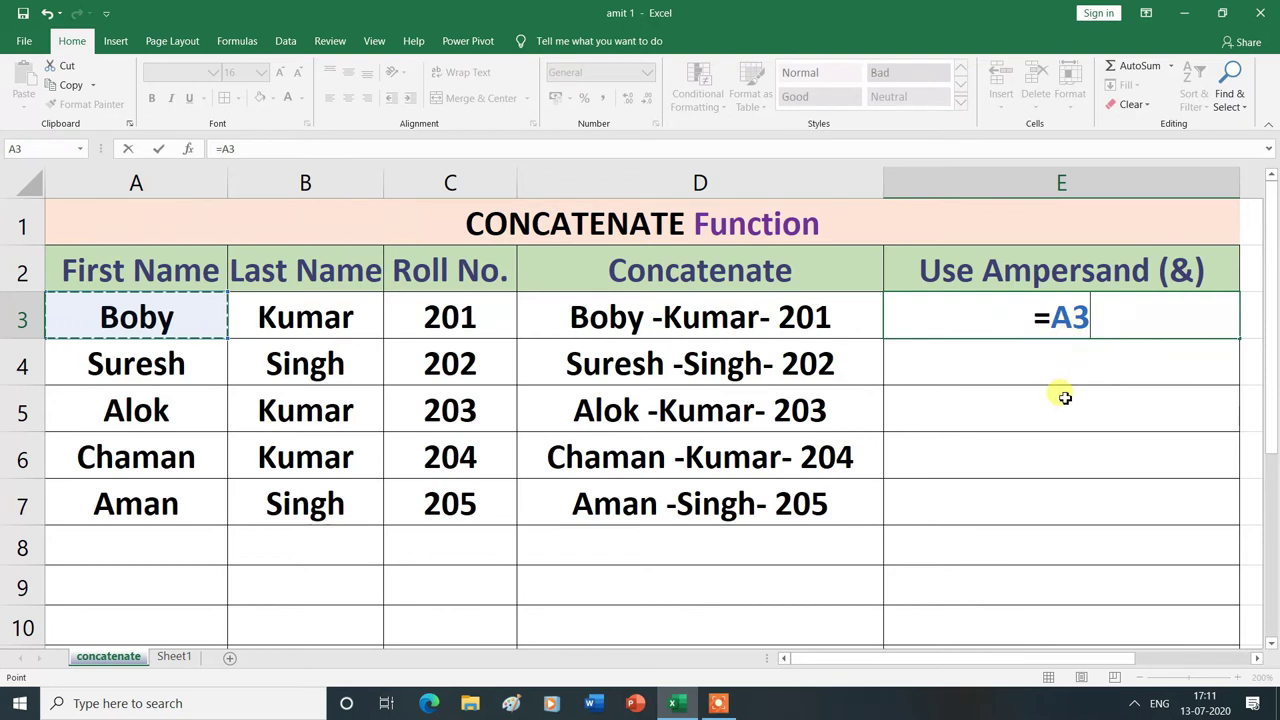
pyautogui.write('&')
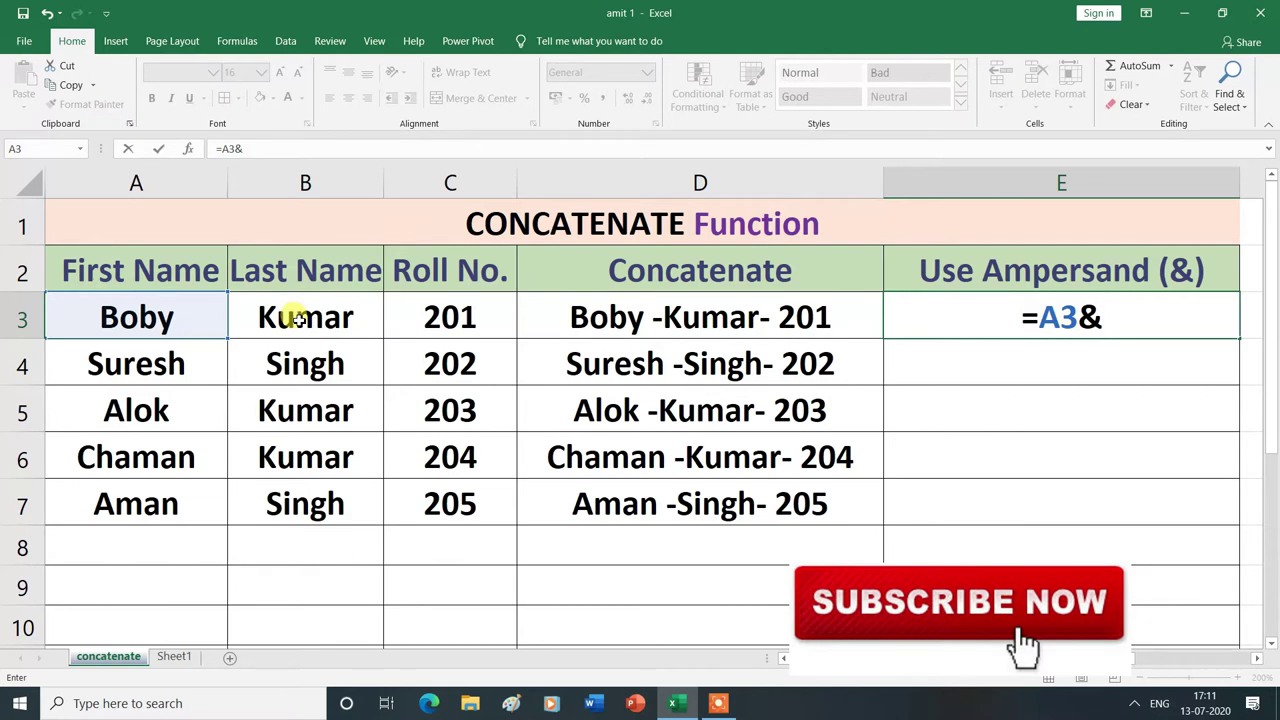
pyautogui.click(298, 318)
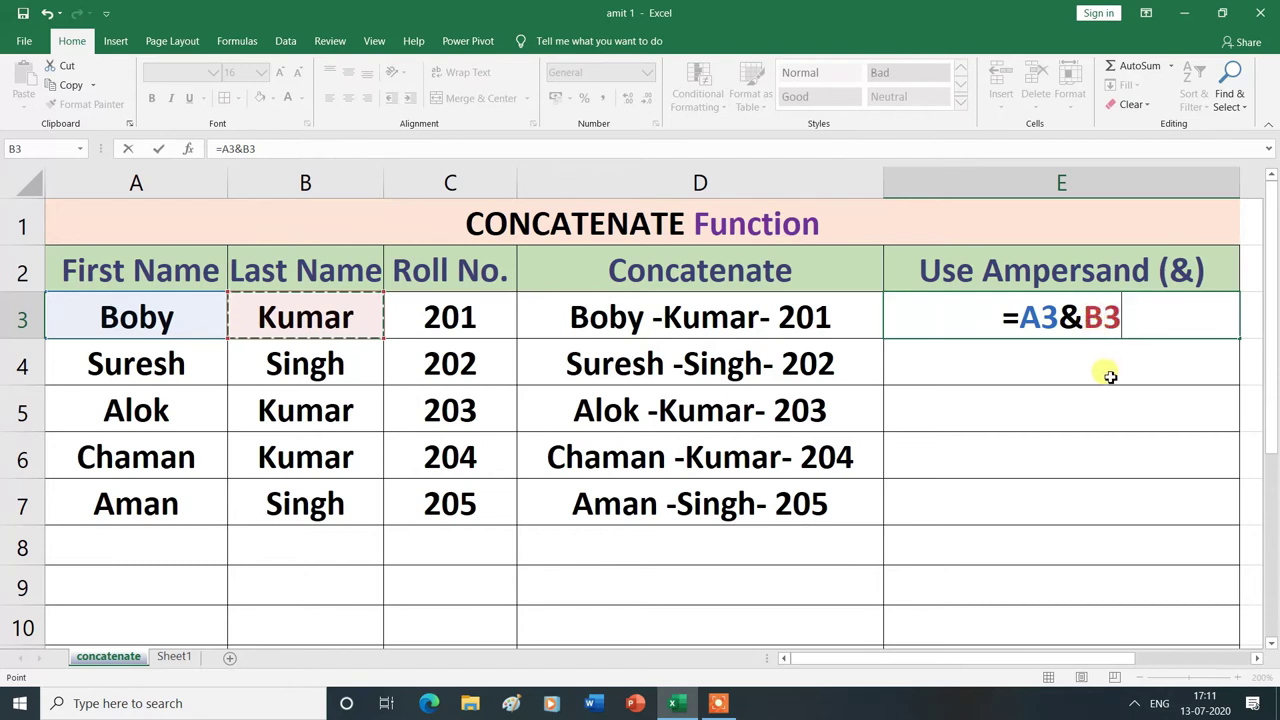
pyautogui.write('&')
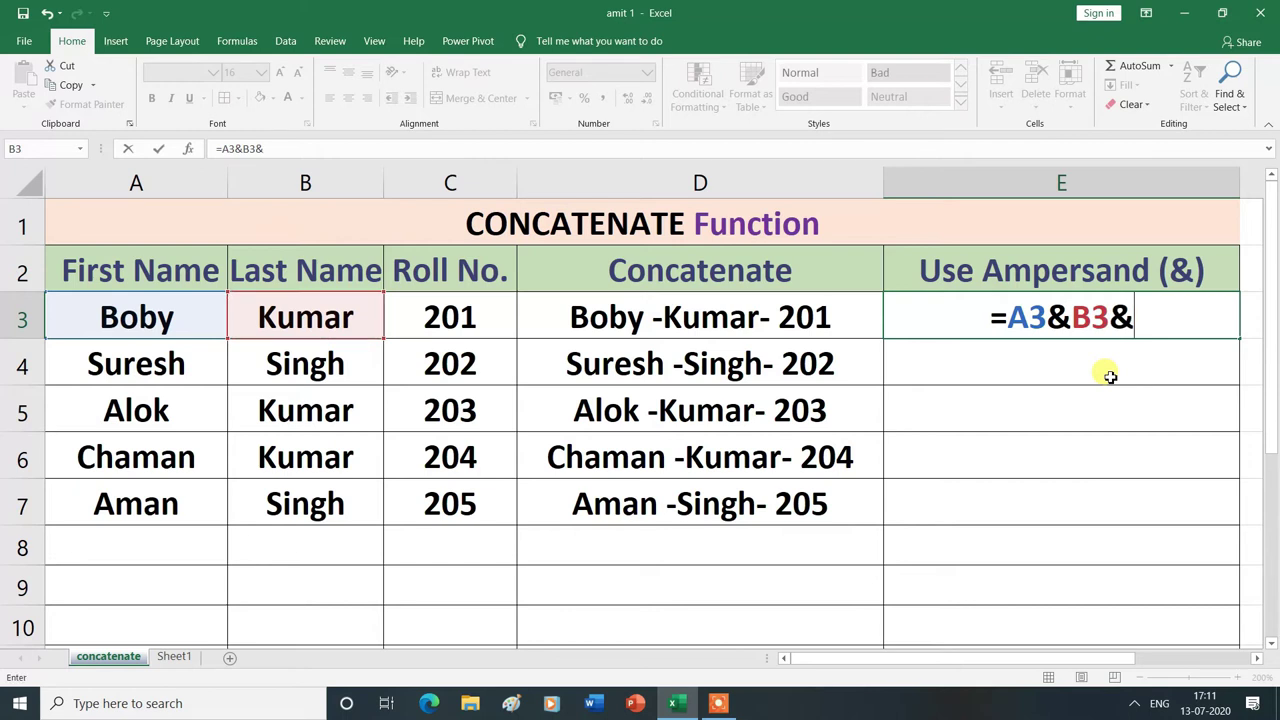
pyautogui.click(466, 318)
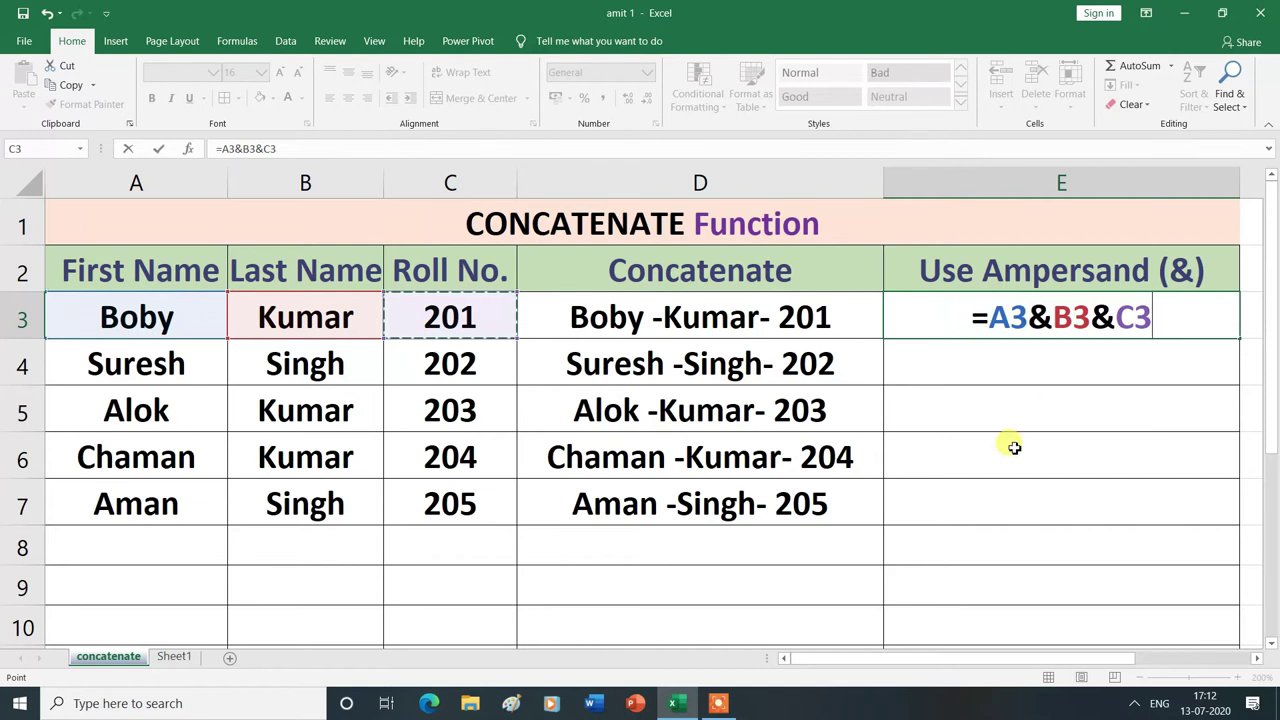
pyautogui.press('Return')
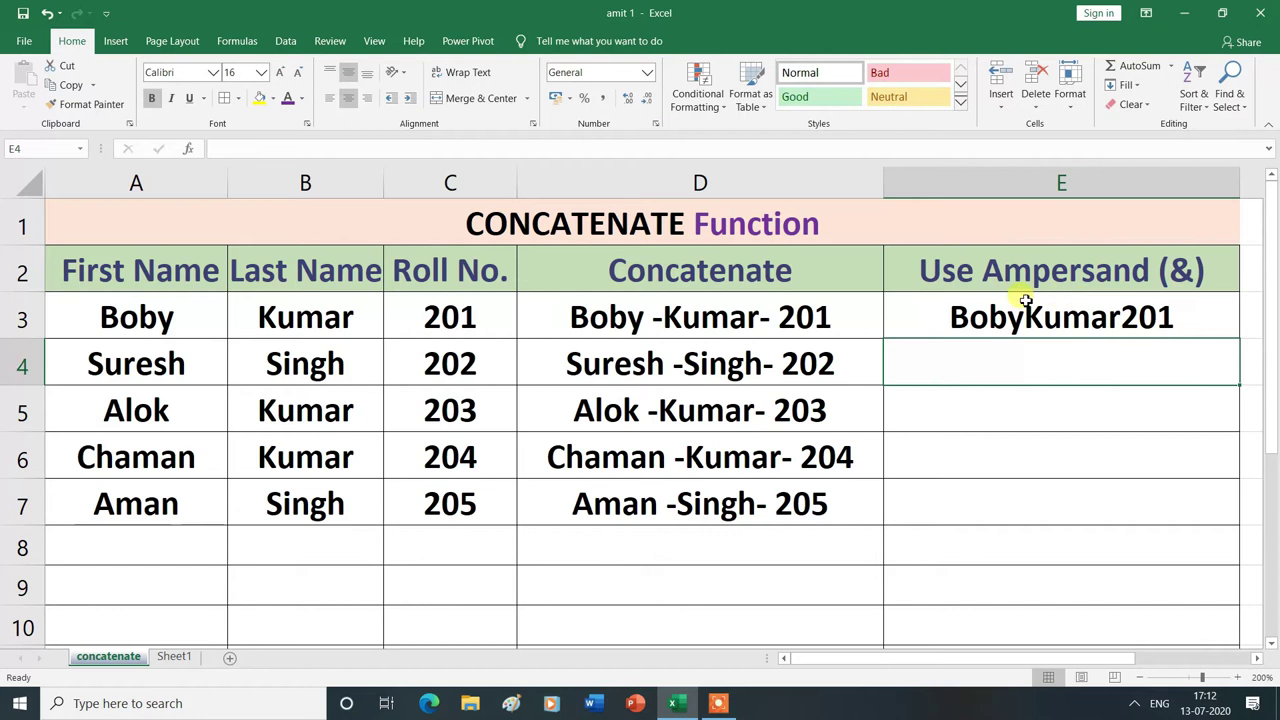
# Fill E3's formula down to E7, giving SureshSingh202 through AmanSingh205
pyautogui.click(1204, 322)
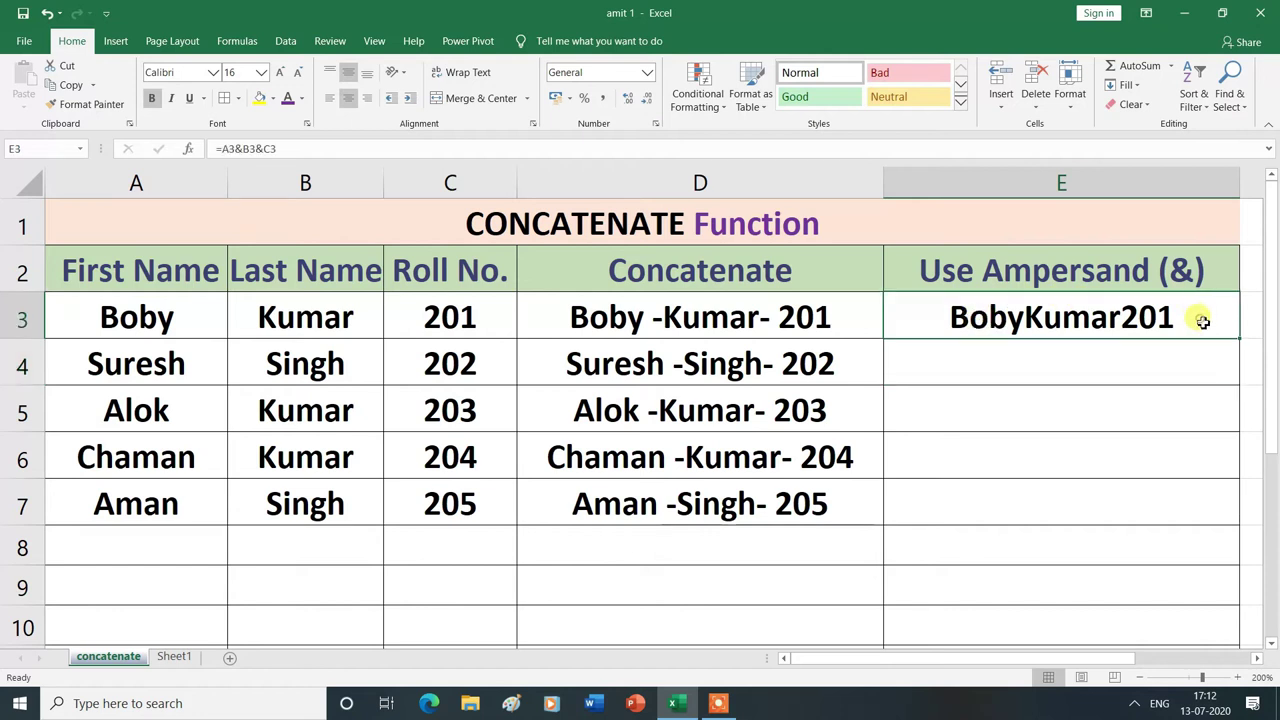
pyautogui.moveTo(1239, 340); pyautogui.dragTo(1230, 510)
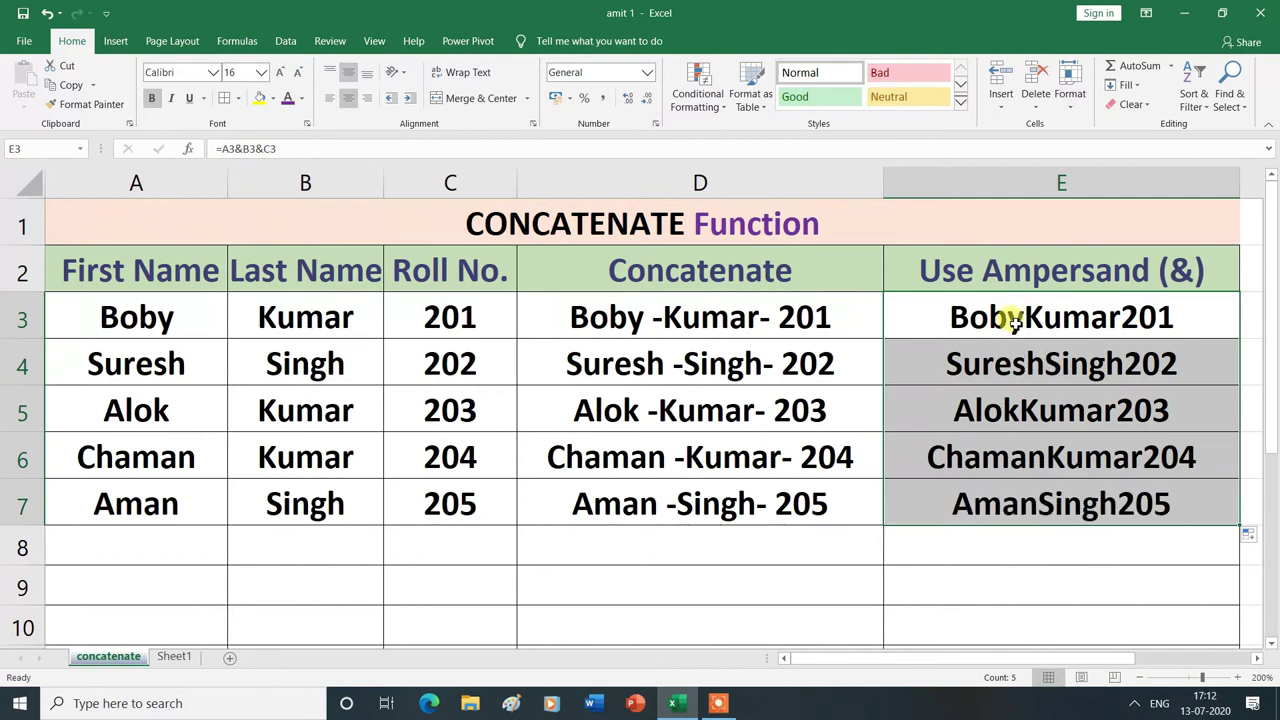
pyautogui.click(1129, 550)
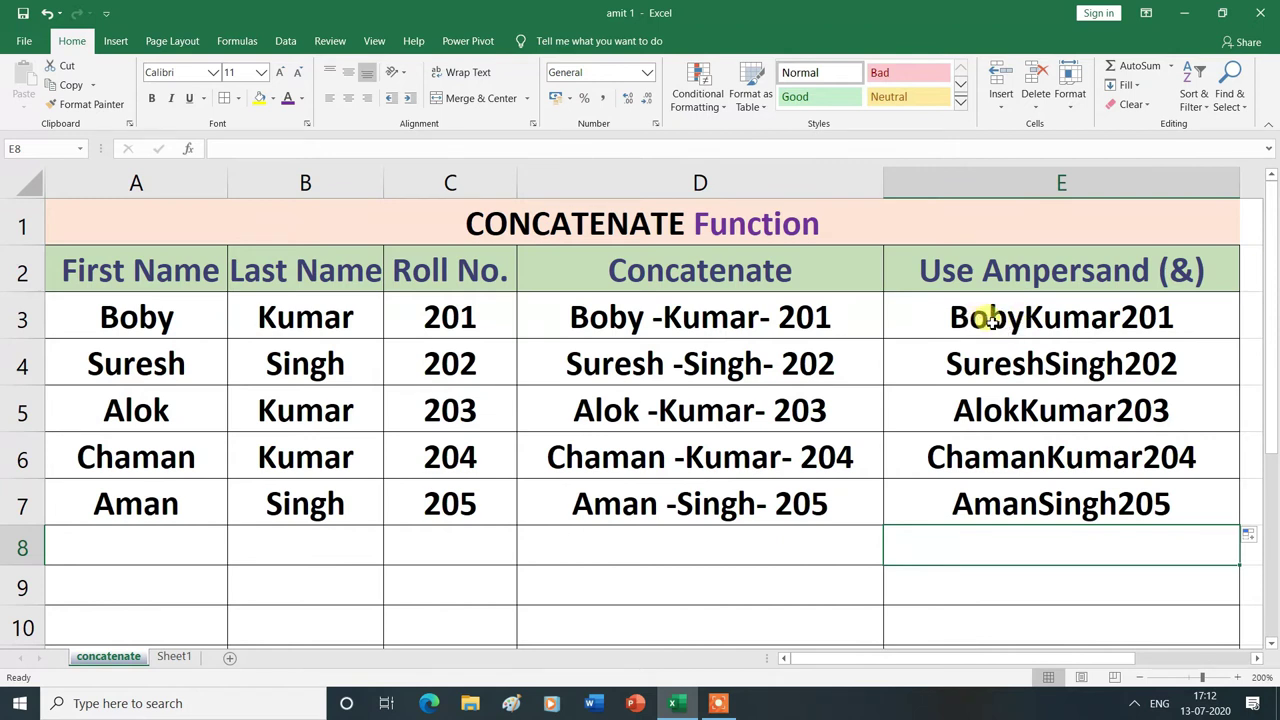
pyautogui.doubleClick(988, 318)
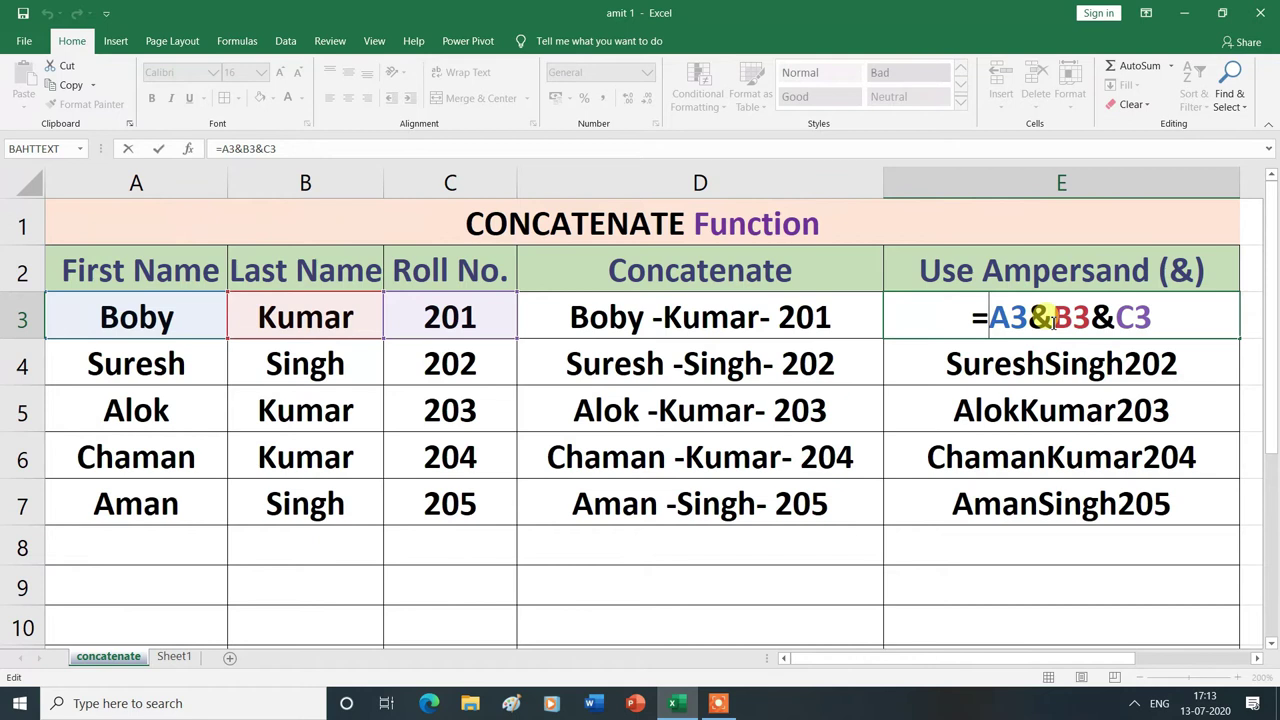
pyautogui.click(1050, 318)
pyautogui.write('"')
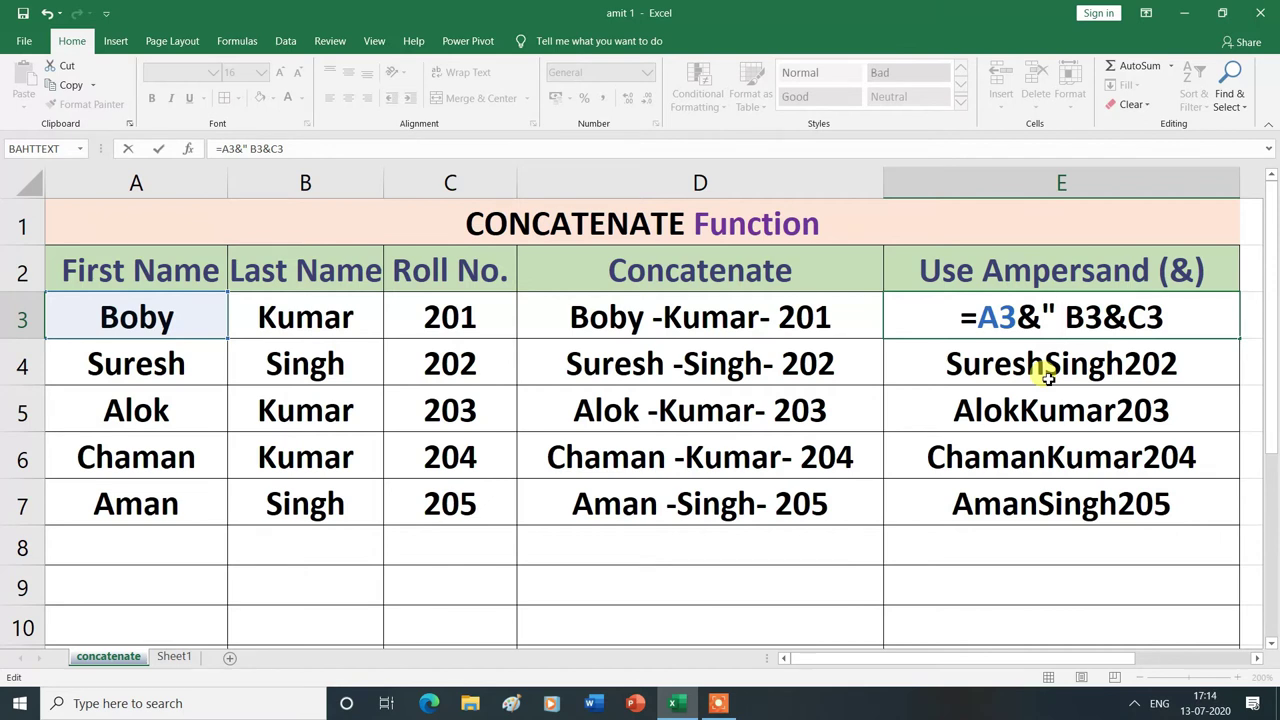
pyautogui.write('"')
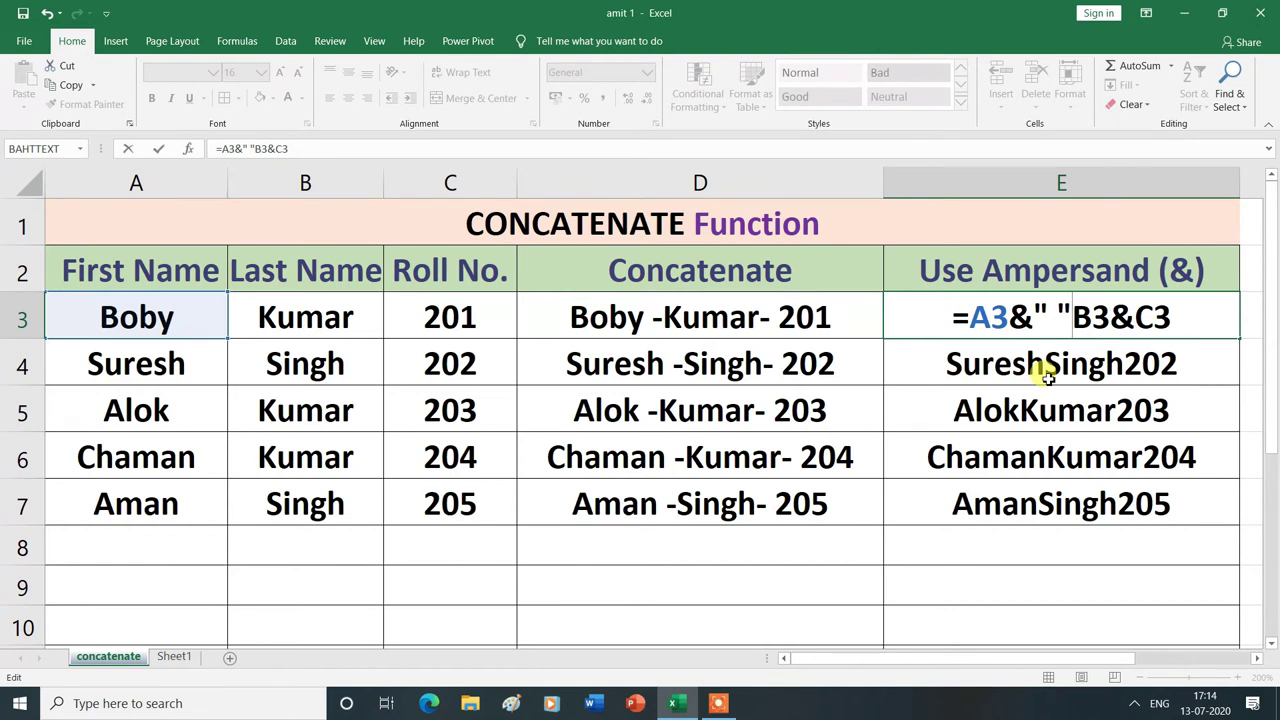
pyautogui.write('&')
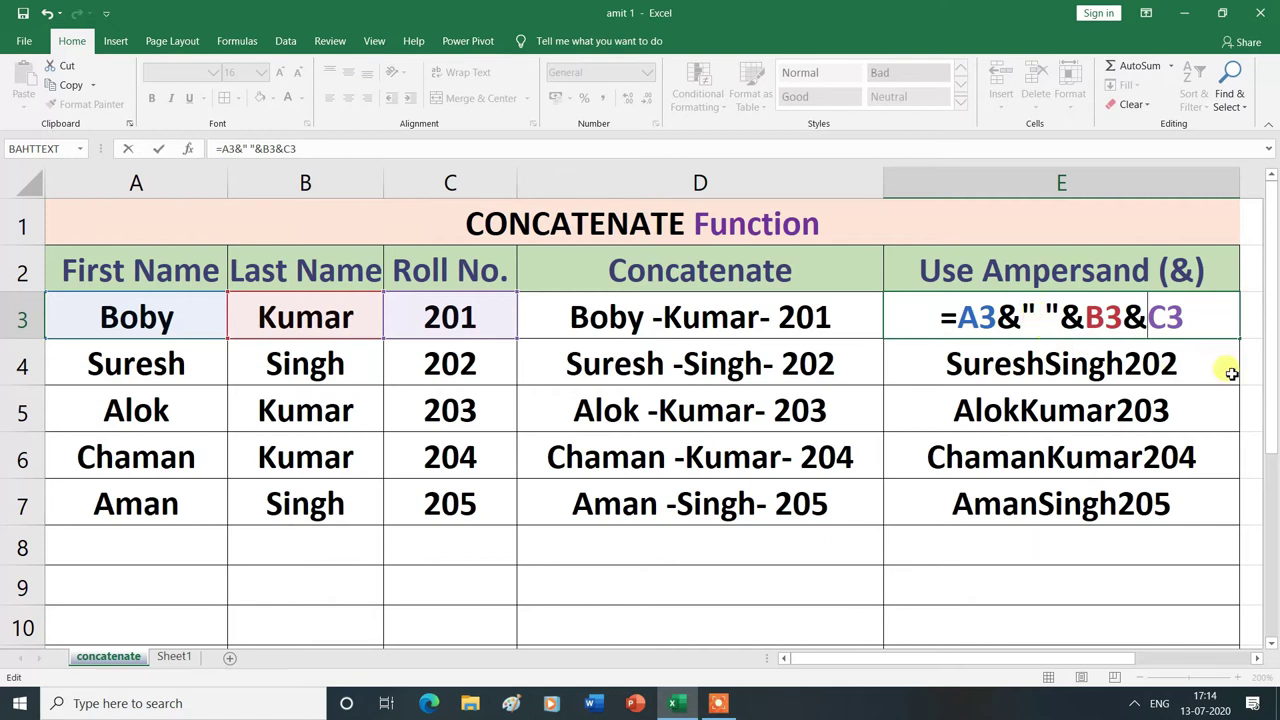
pyautogui.write('"')
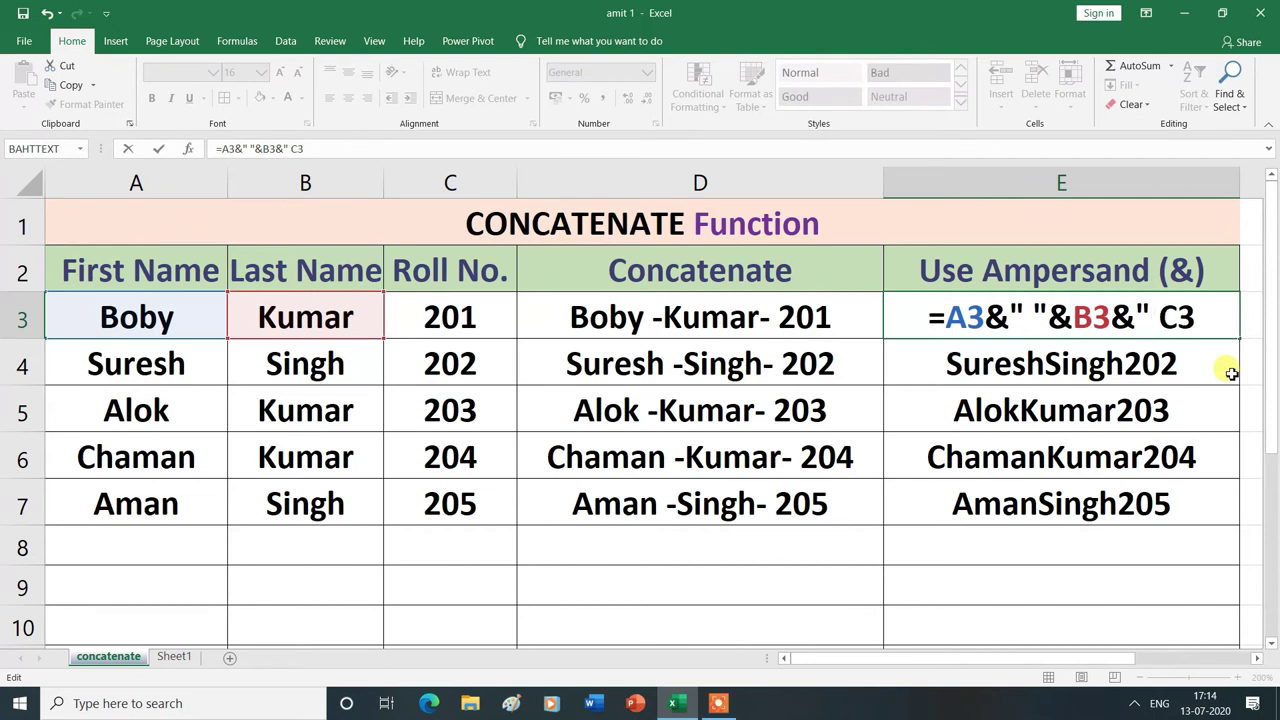
pyautogui.write(' "')
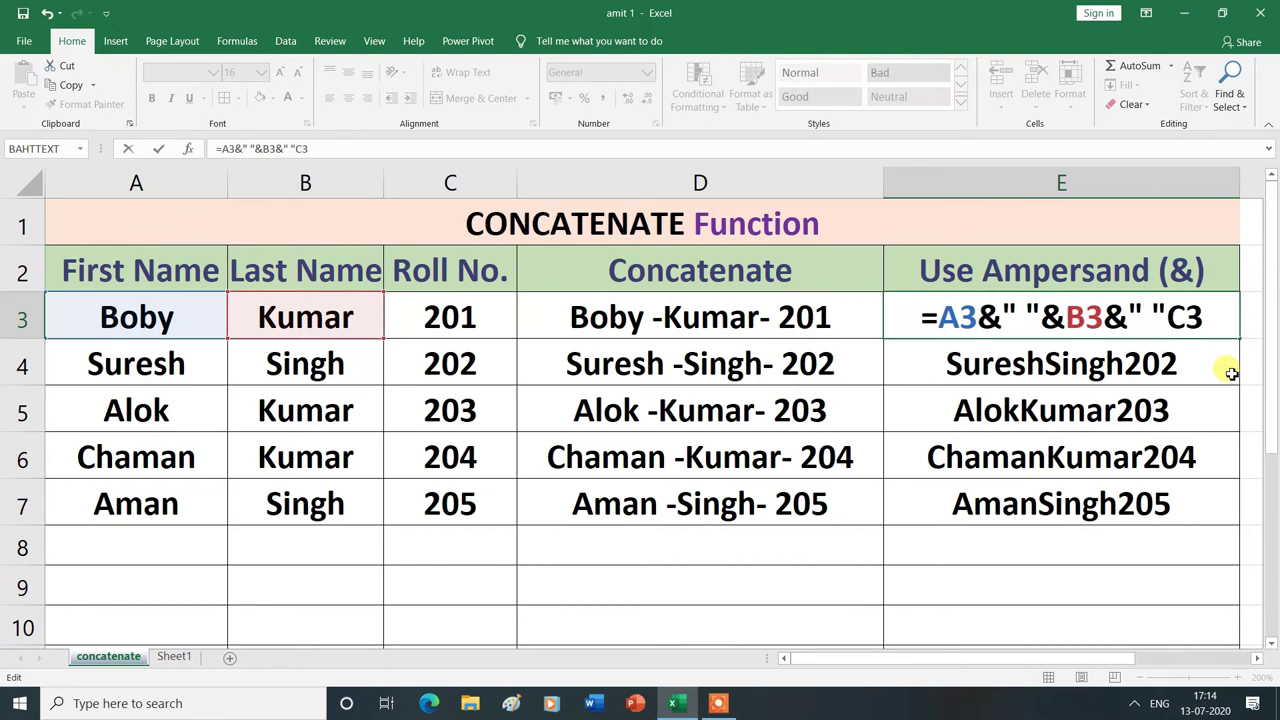
pyautogui.write('&')
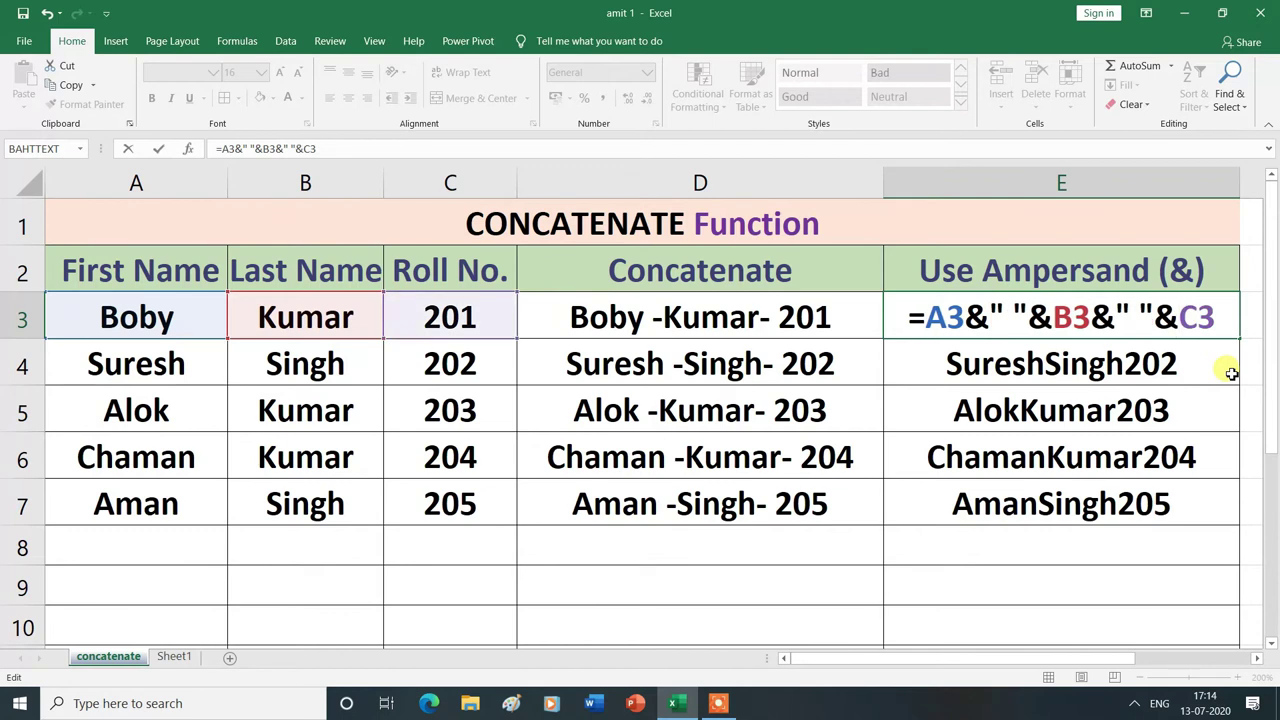
pyautogui.press('Return')
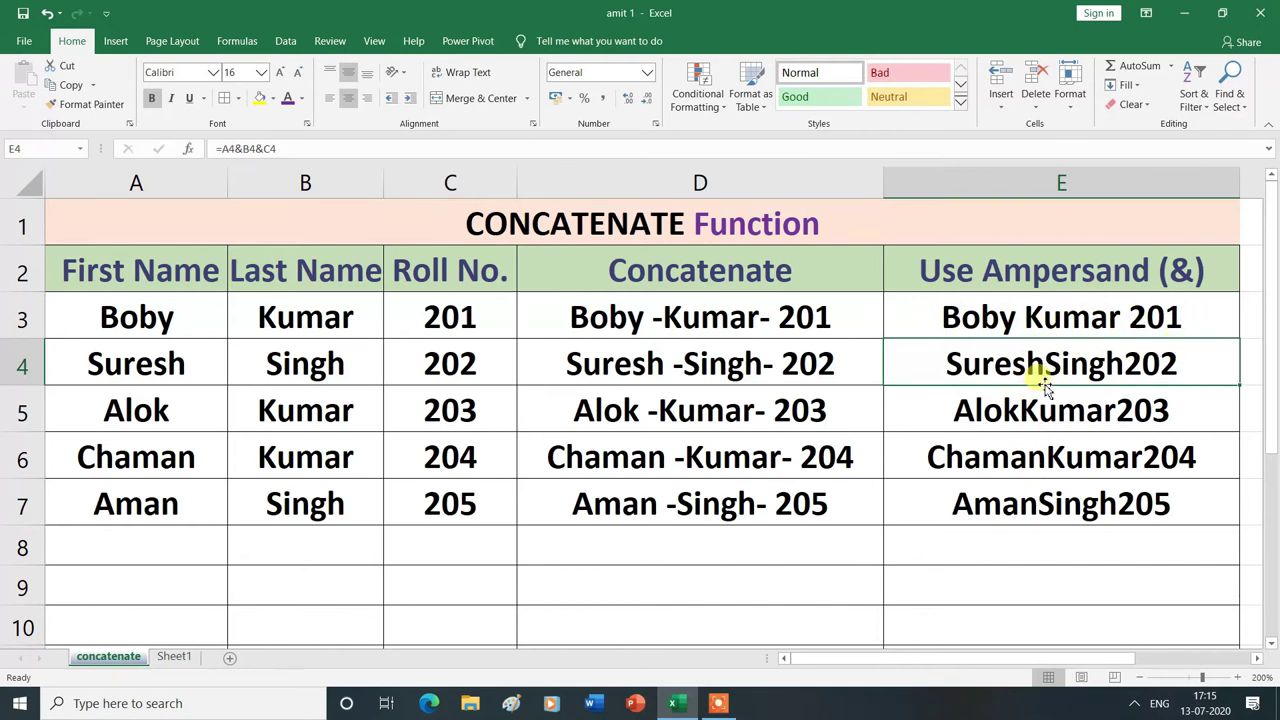
pyautogui.click(1207, 317)
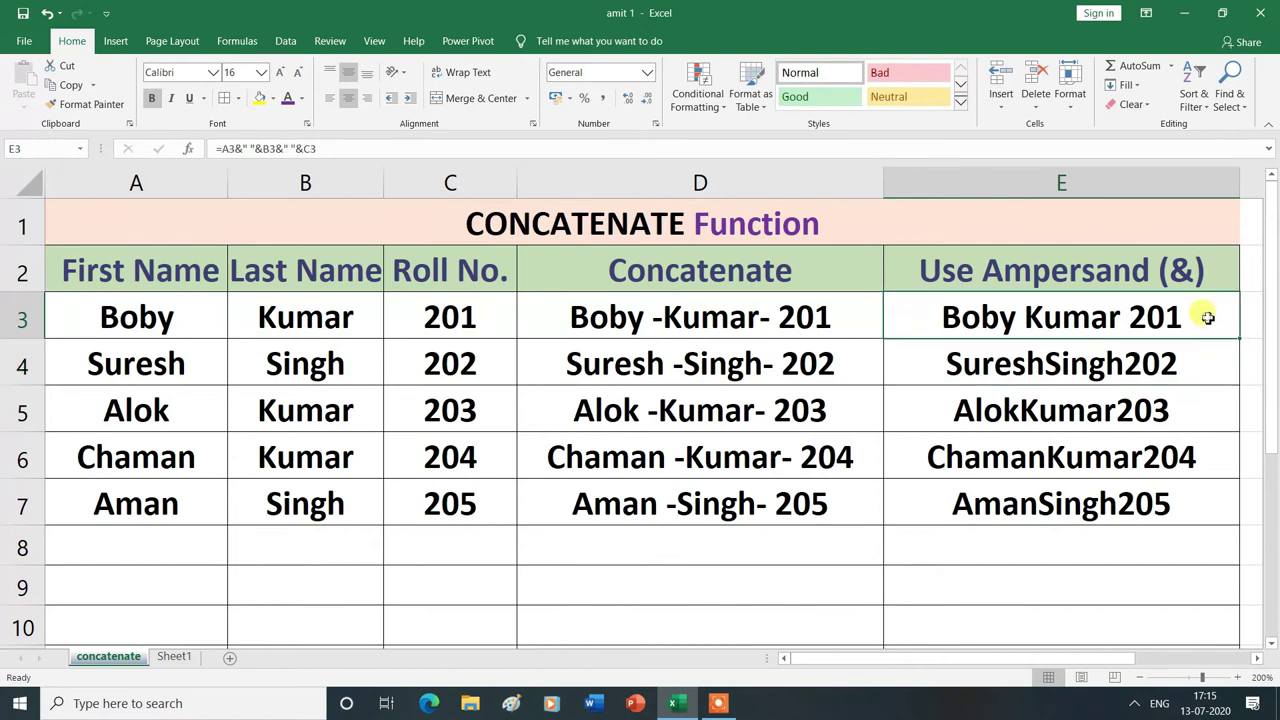
pyautogui.moveTo(1238, 340); pyautogui.dragTo(1223, 508)
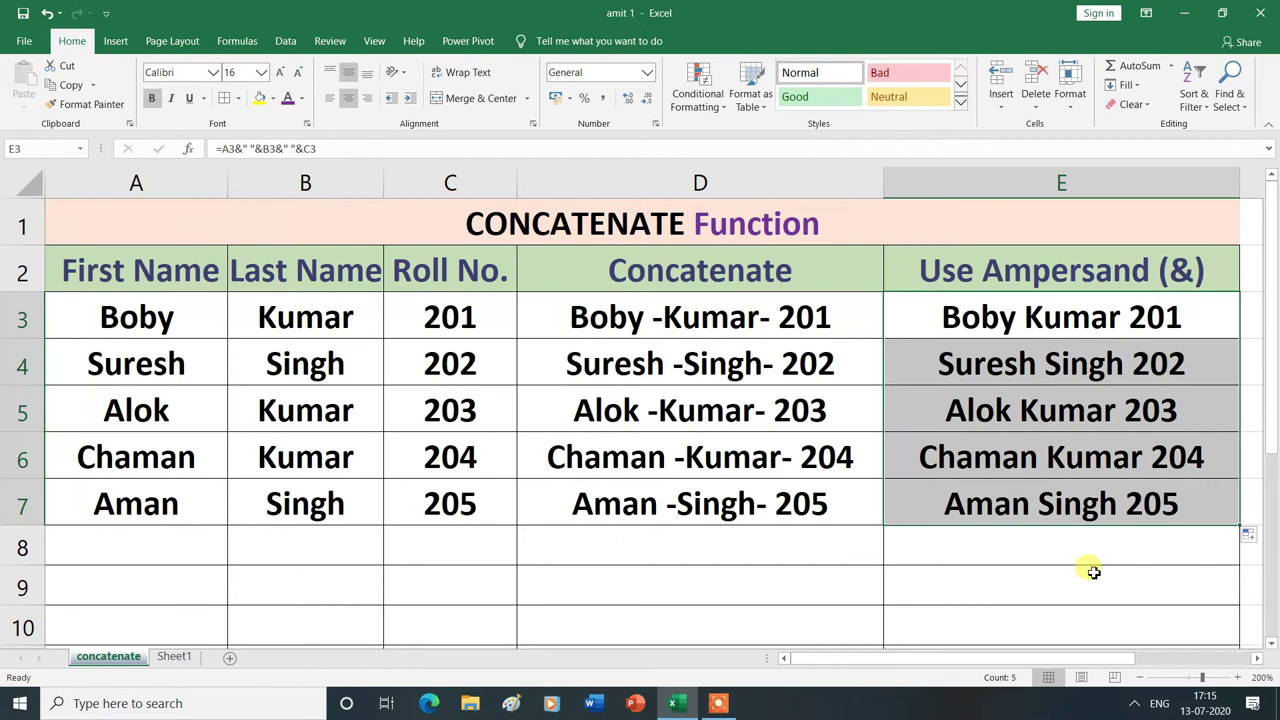
pyautogui.click(1091, 574)
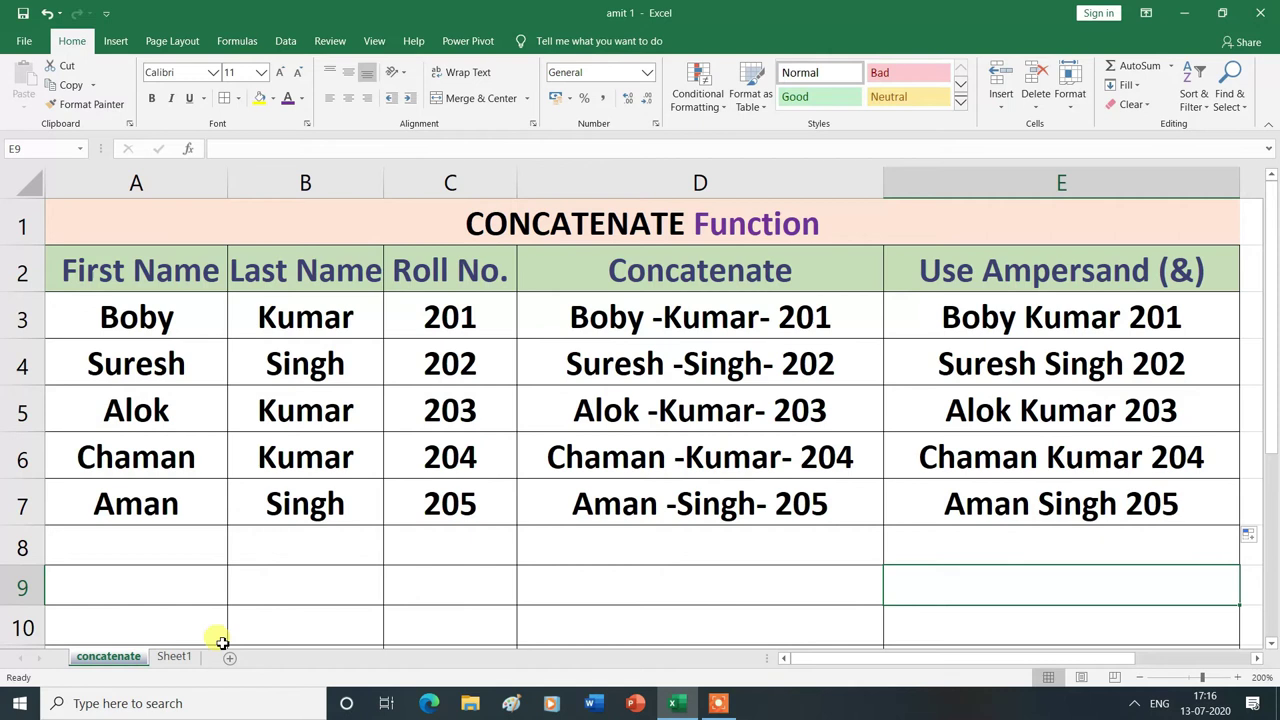
# Switch to Sheet1 and begin an =UPPER formula in cell C2
pyautogui.click(190, 659)
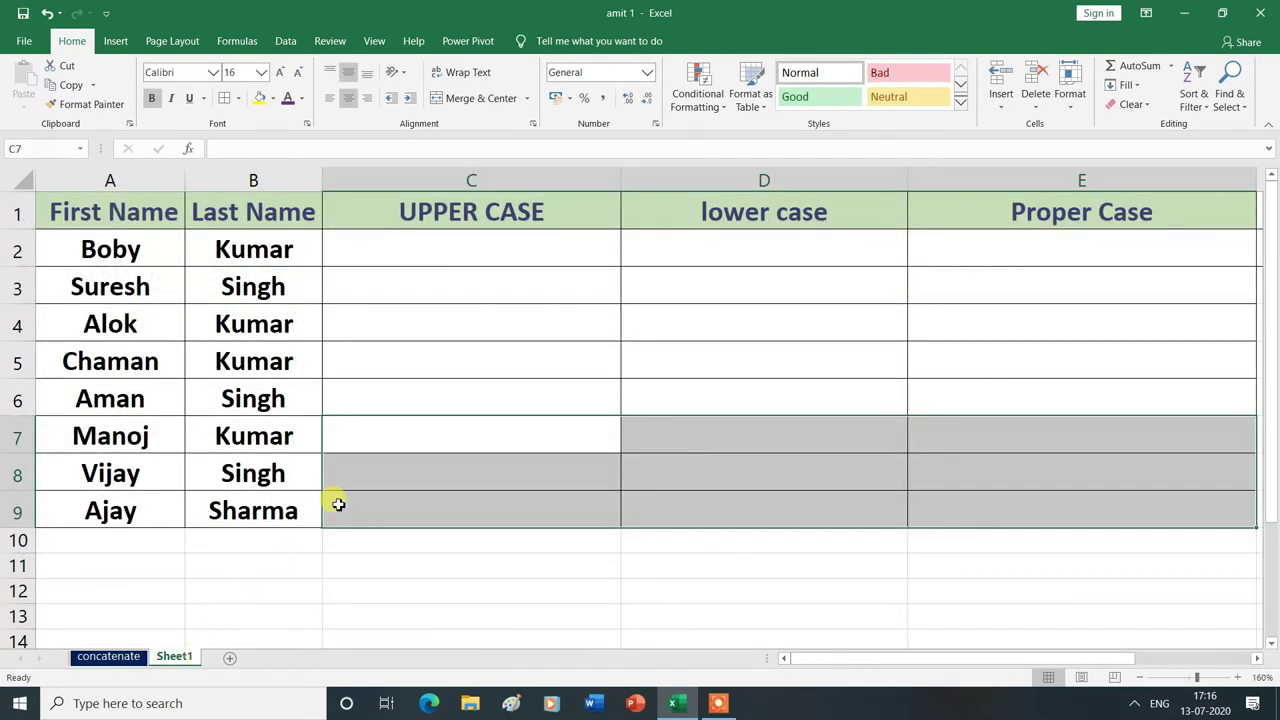
pyautogui.click(604, 612)
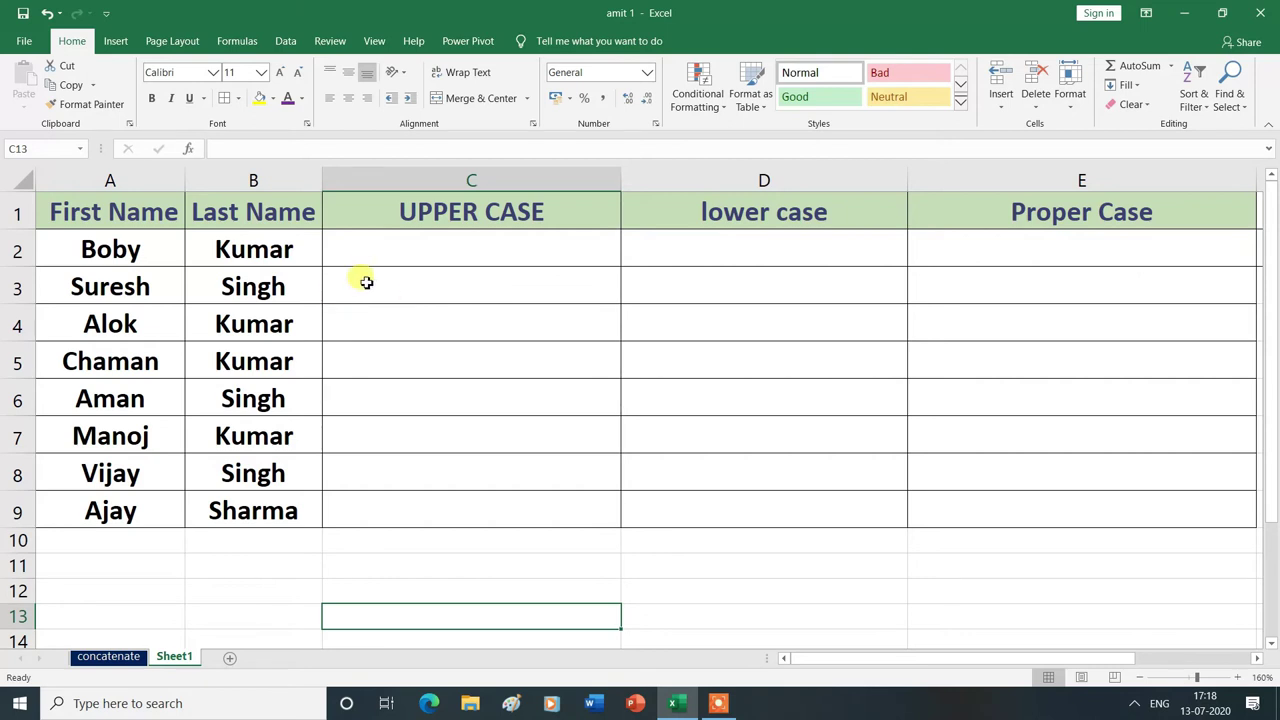
pyautogui.click(404, 249)
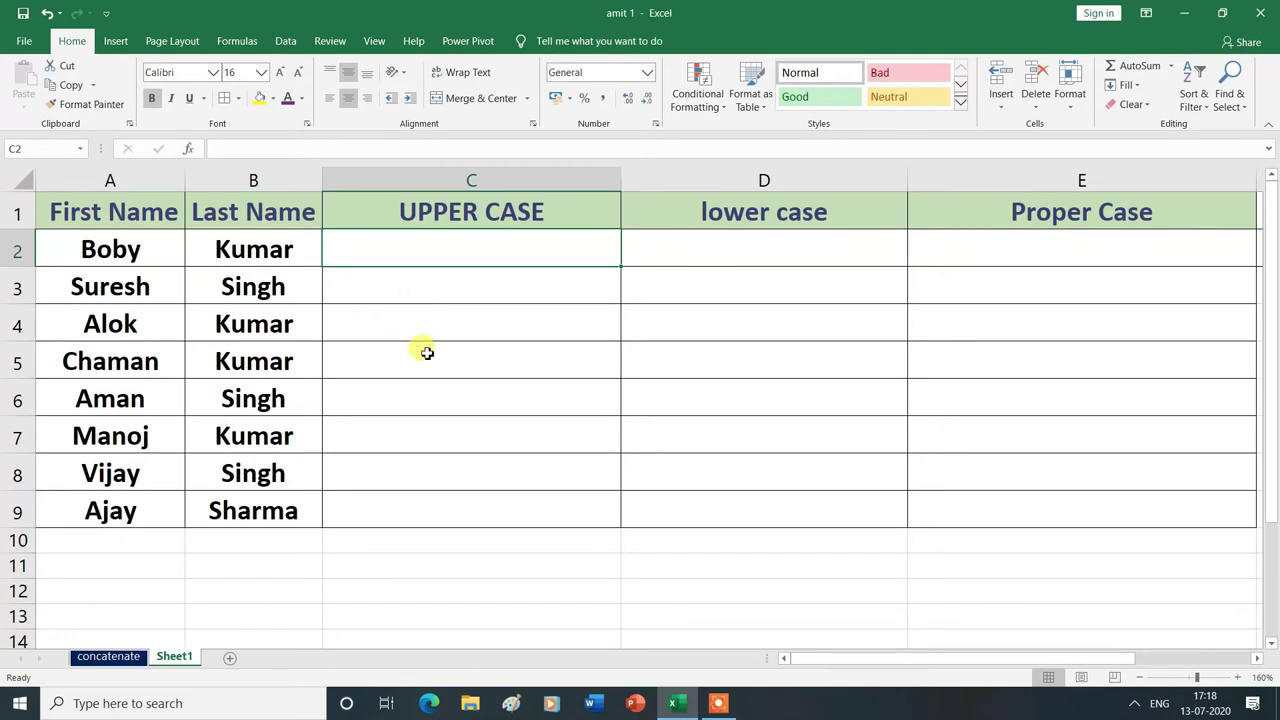
pyautogui.write('=')
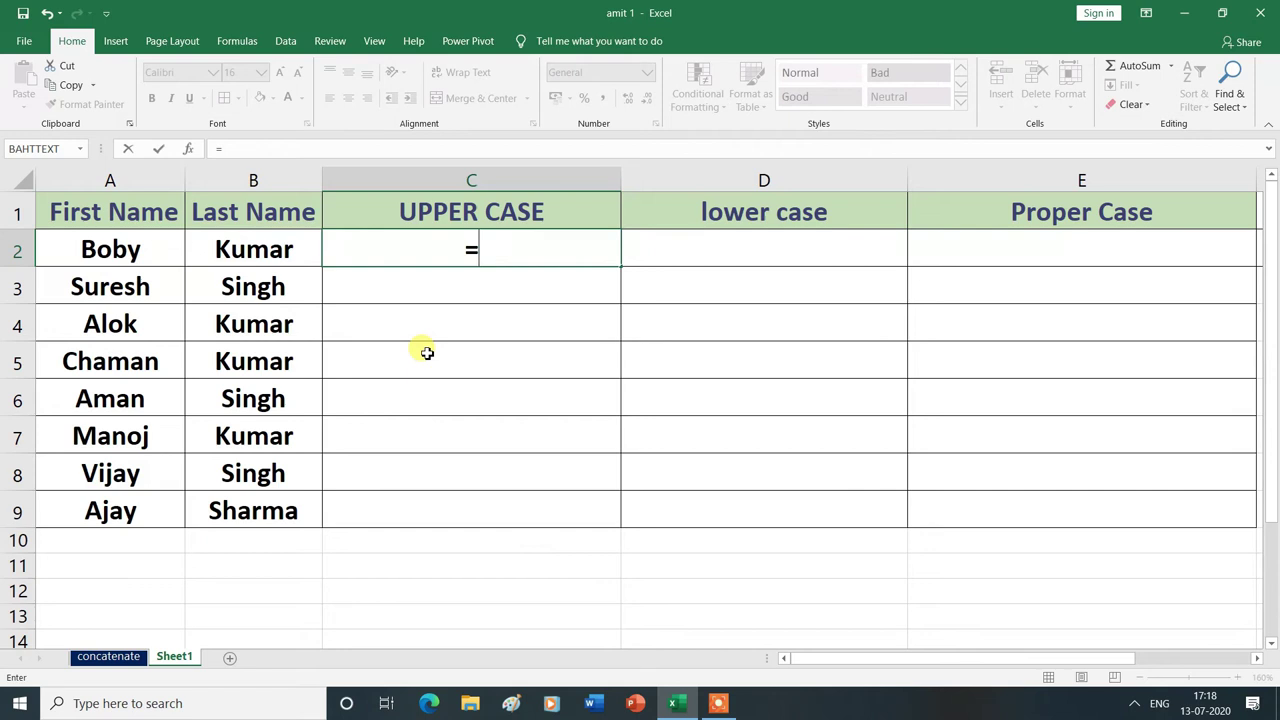
pyautogui.write('u')
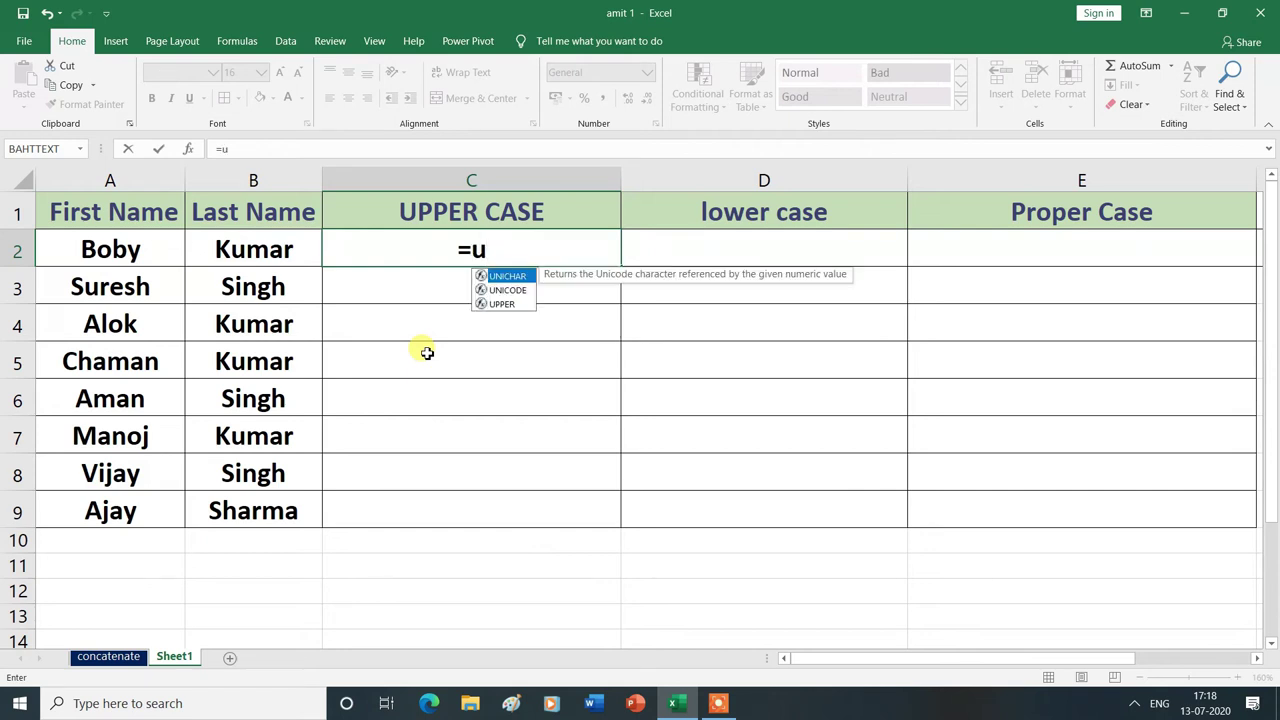
pyautogui.write('pp')
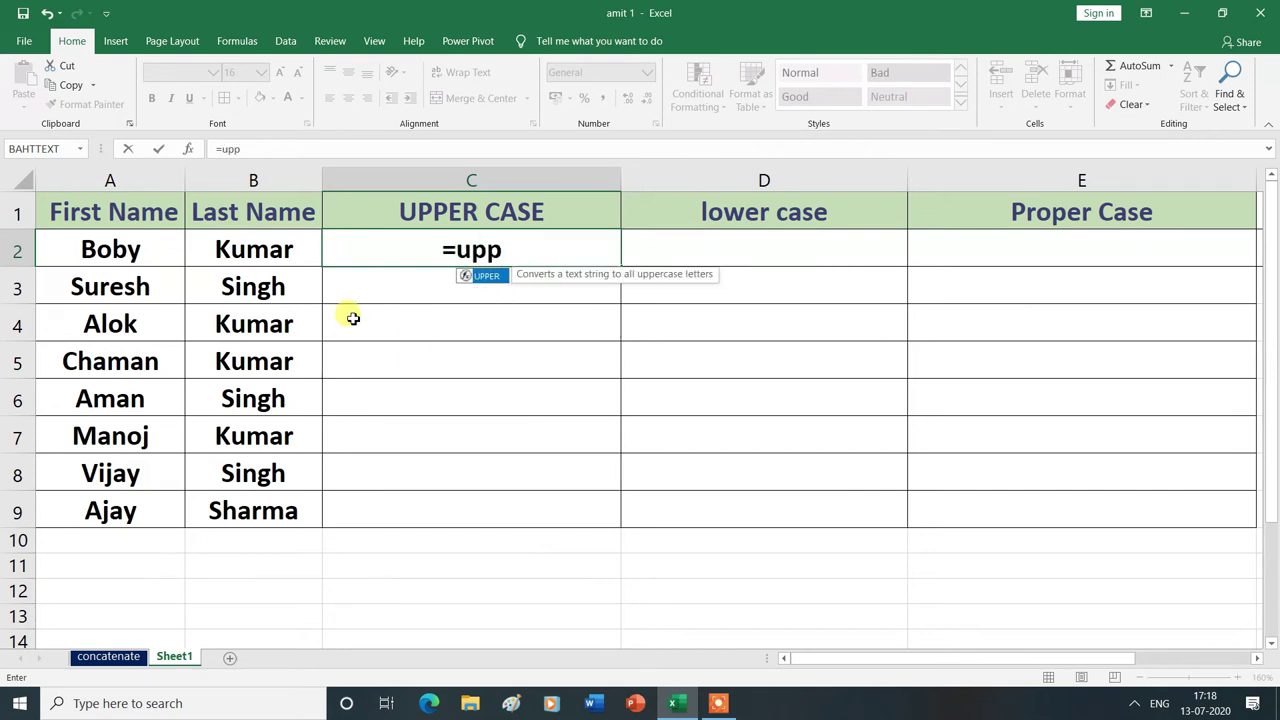
# Enter =UPPER(CONCATENATE(A2," ",B2) in C2 to uppercase the first and last name
pyautogui.doubleClick(491, 276)
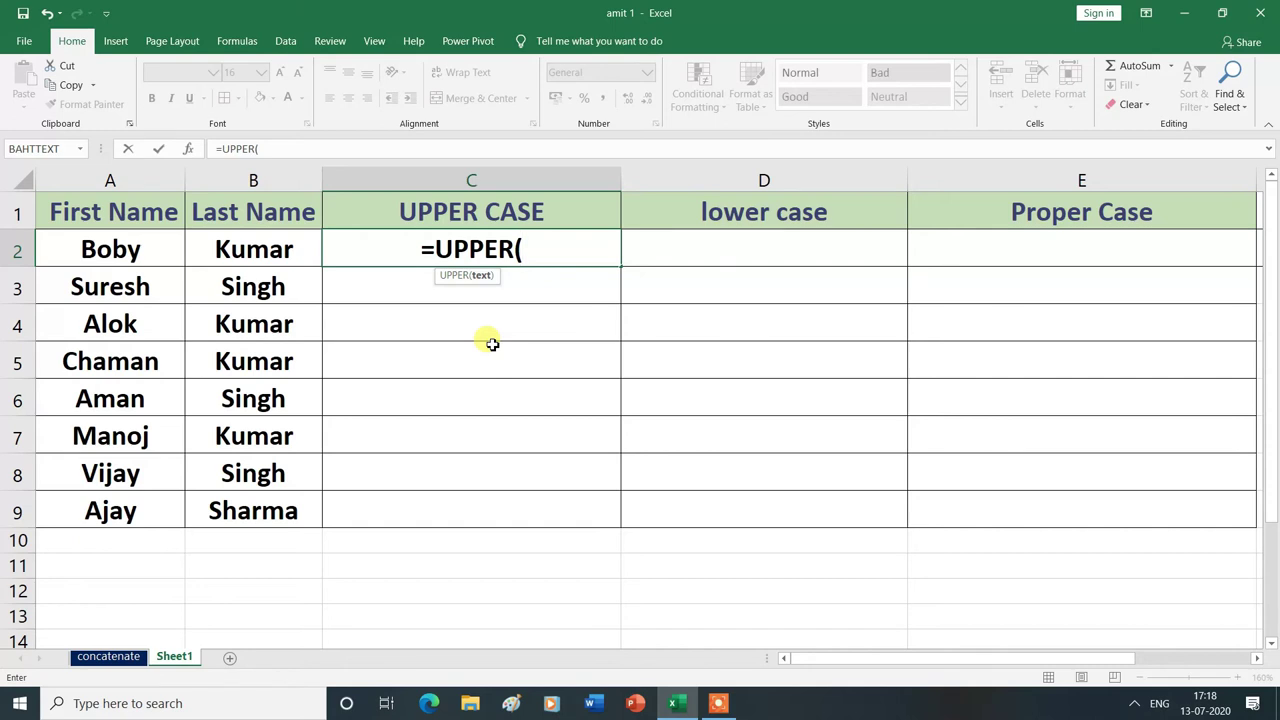
pyautogui.write('con')
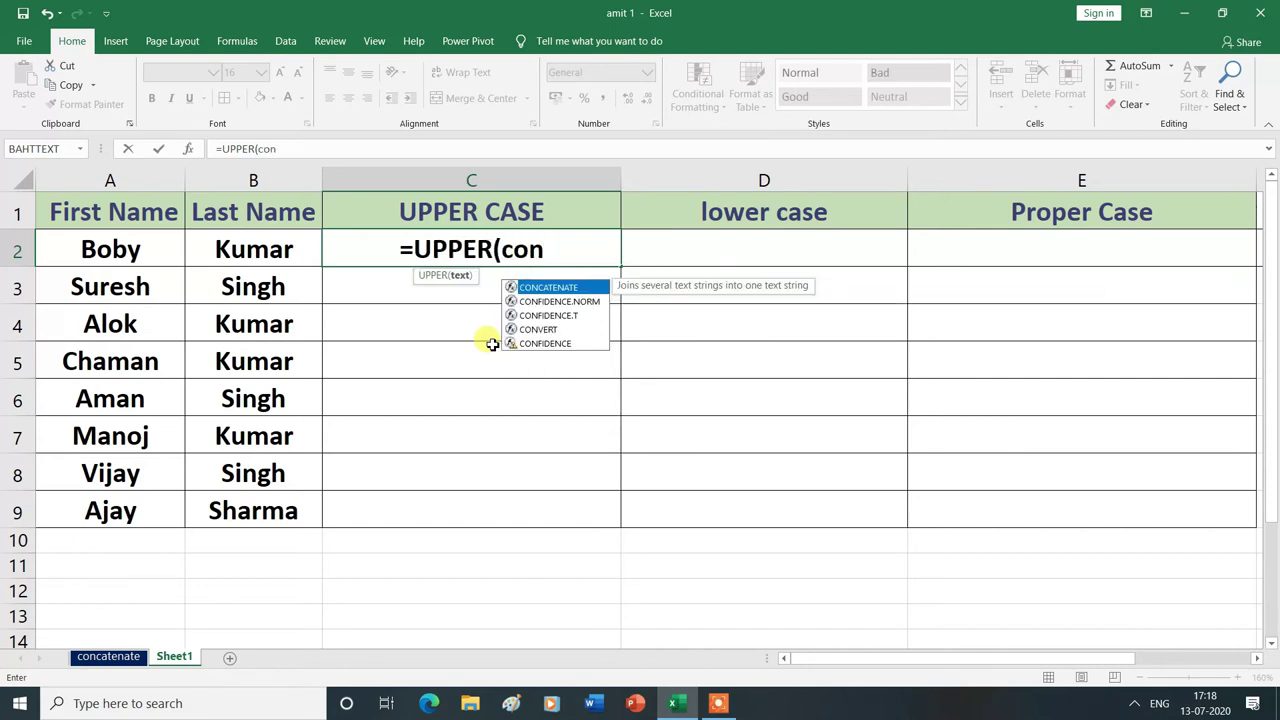
pyautogui.doubleClick(535, 290)
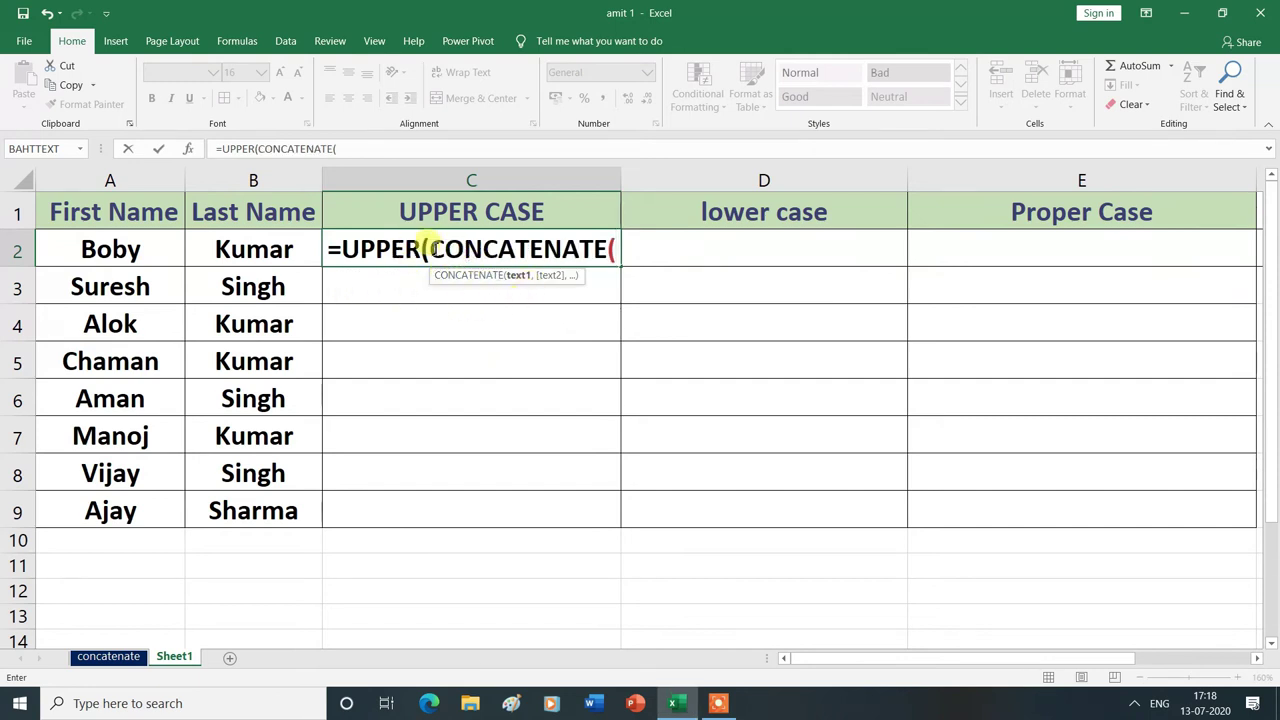
pyautogui.click(122, 254)
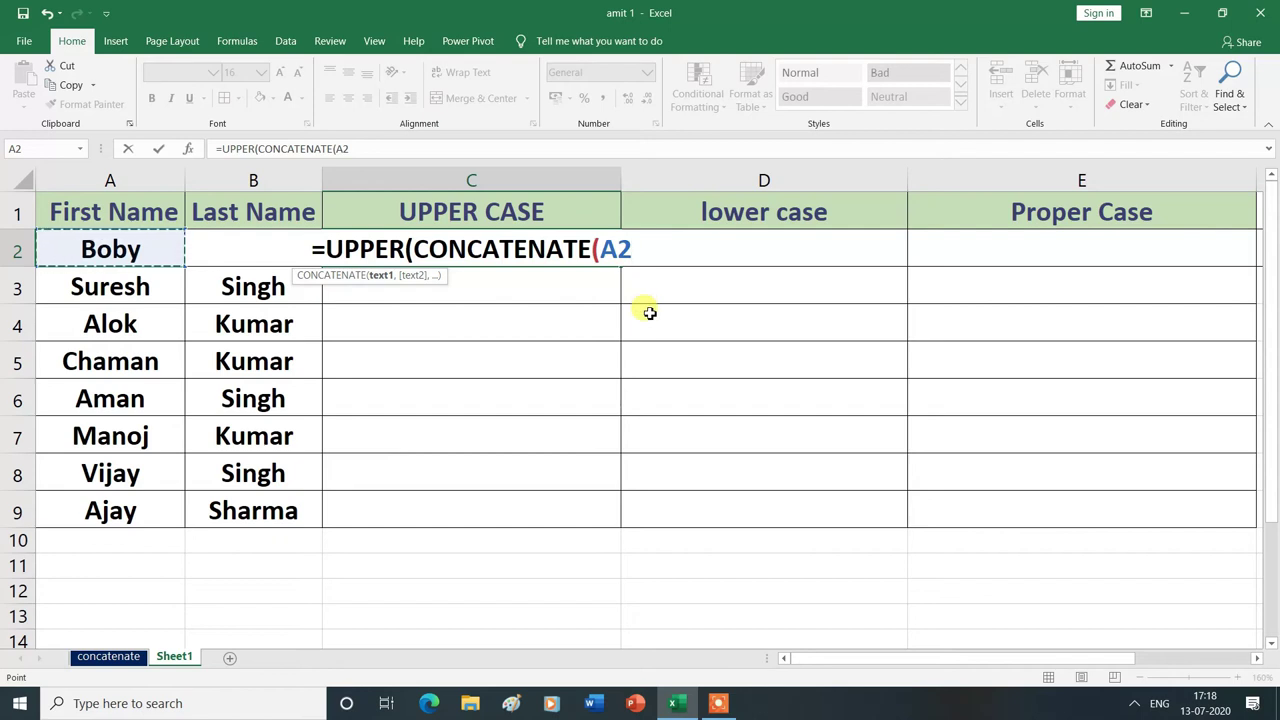
pyautogui.write(',')
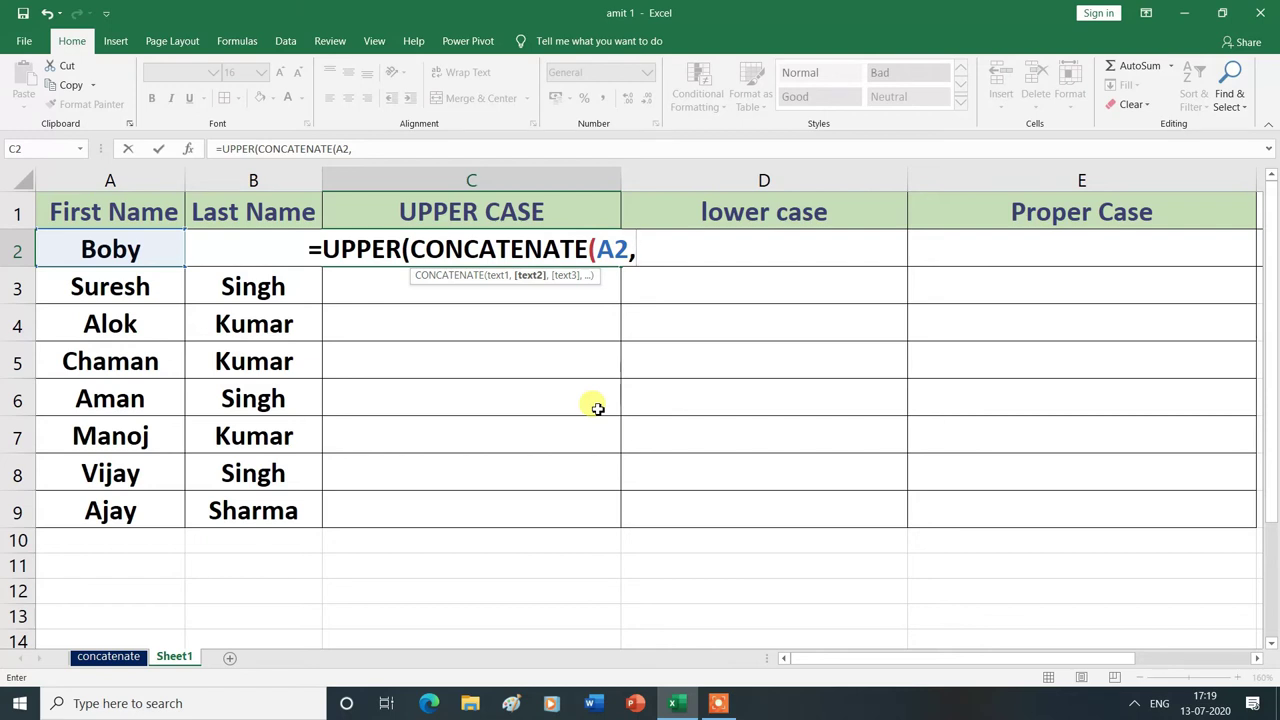
pyautogui.write('"')
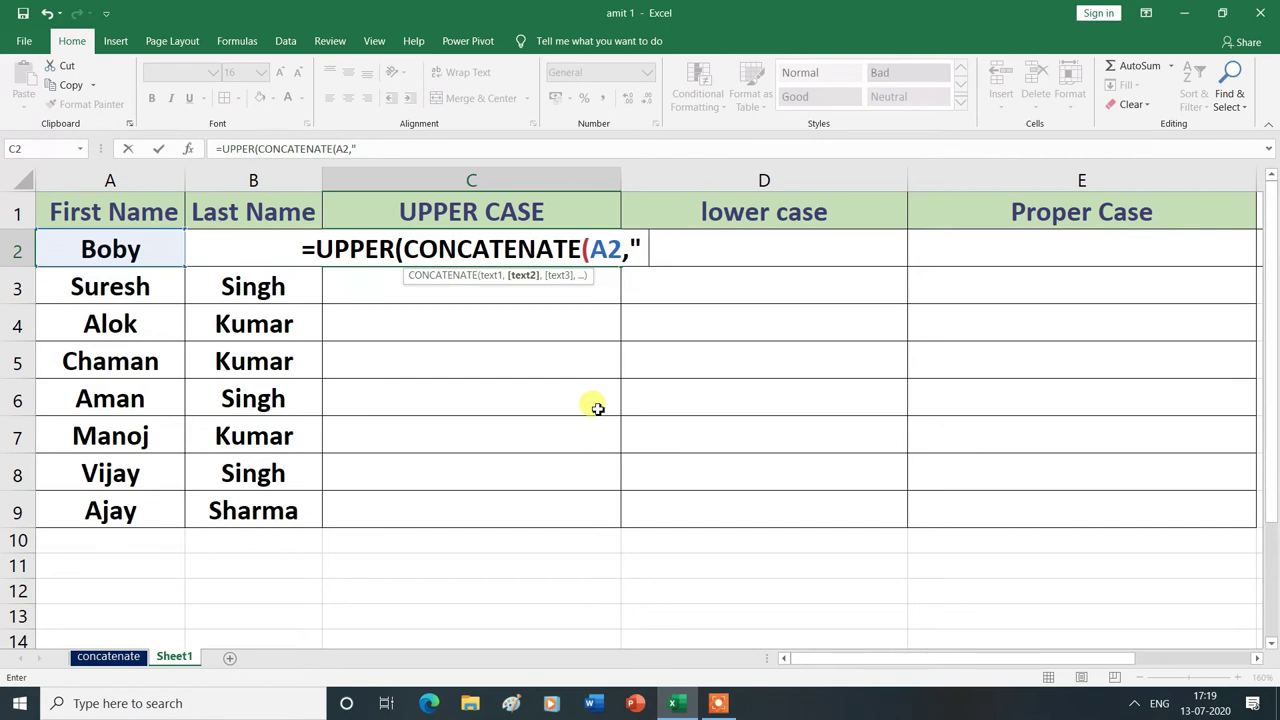
pyautogui.write('"')
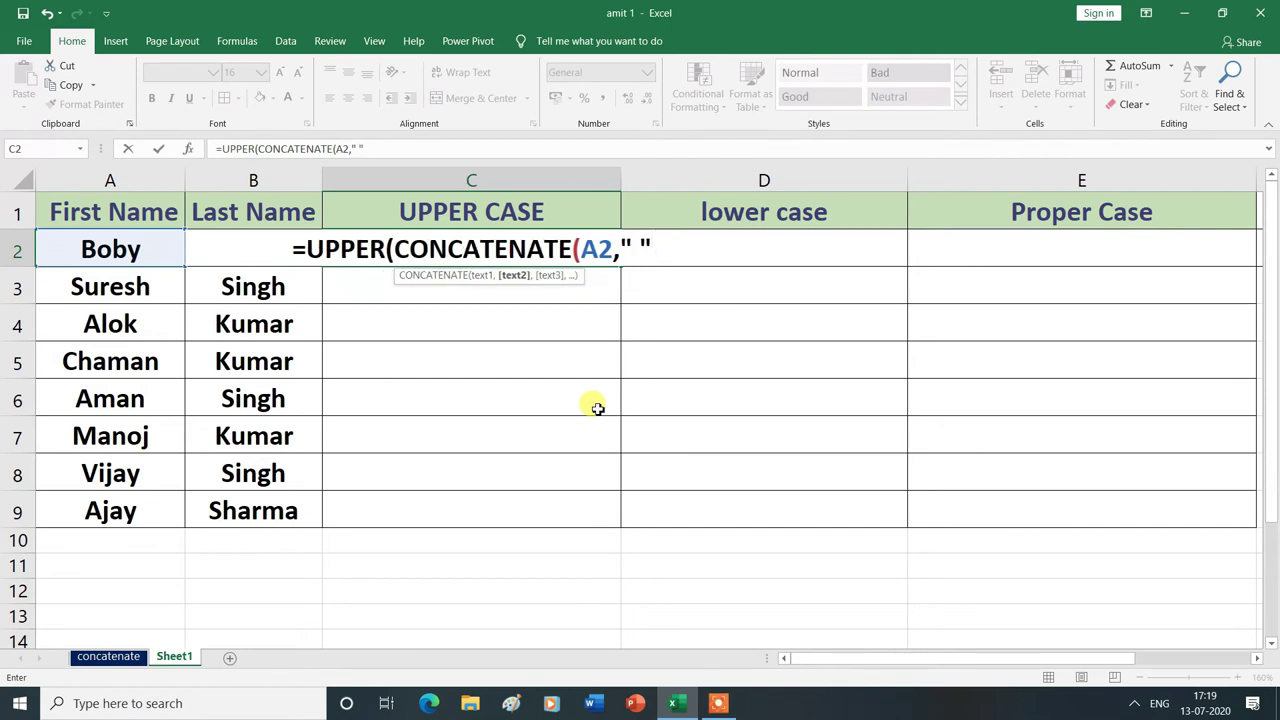
pyautogui.write(',')
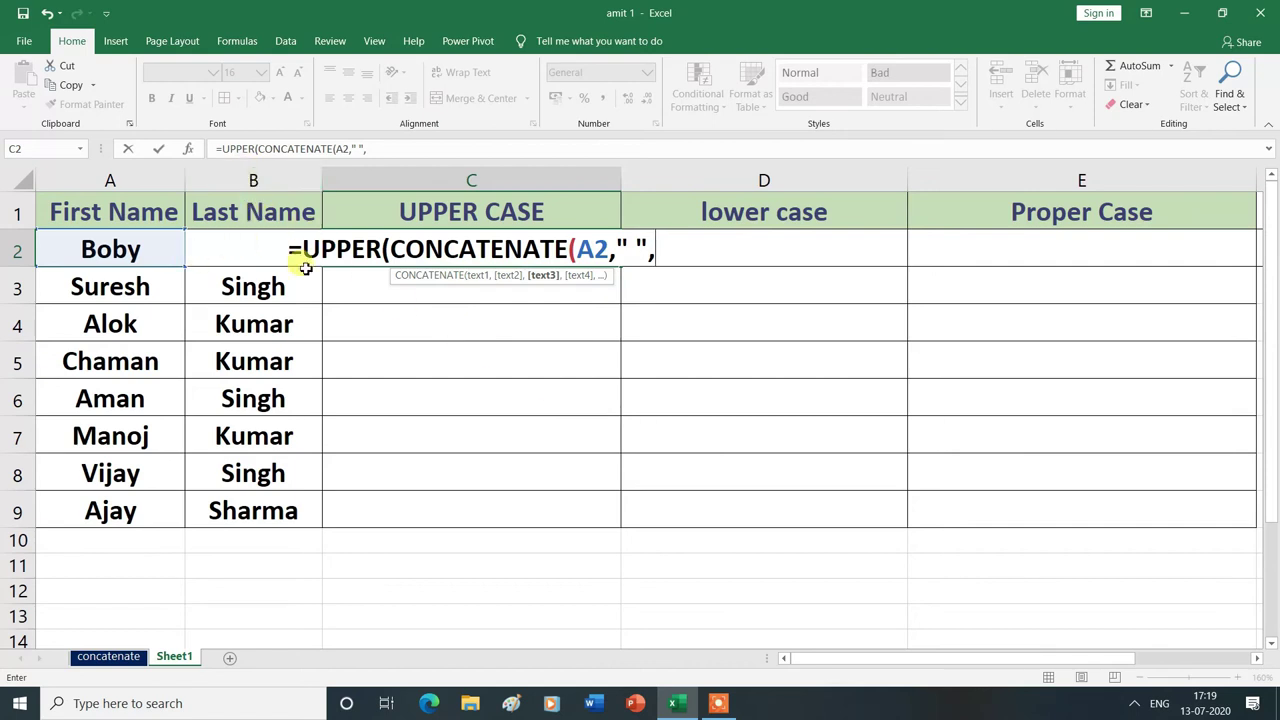
pyautogui.write('B2')
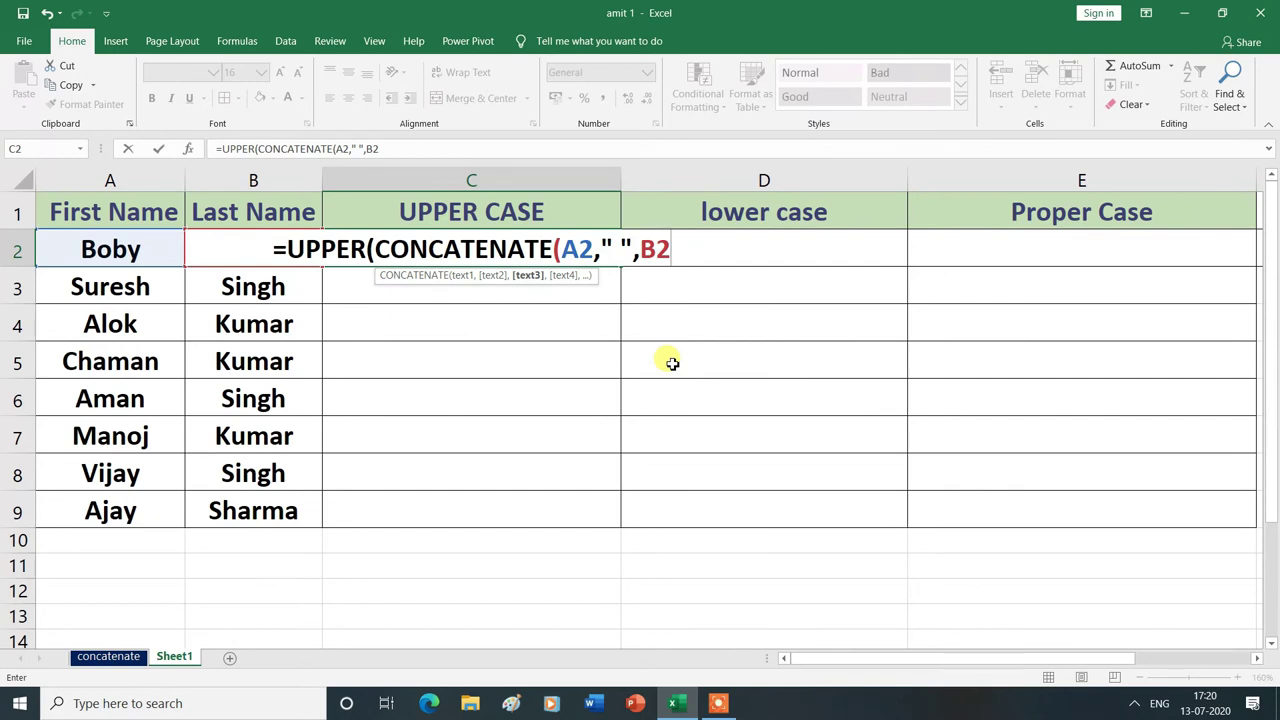
pyautogui.write(')')
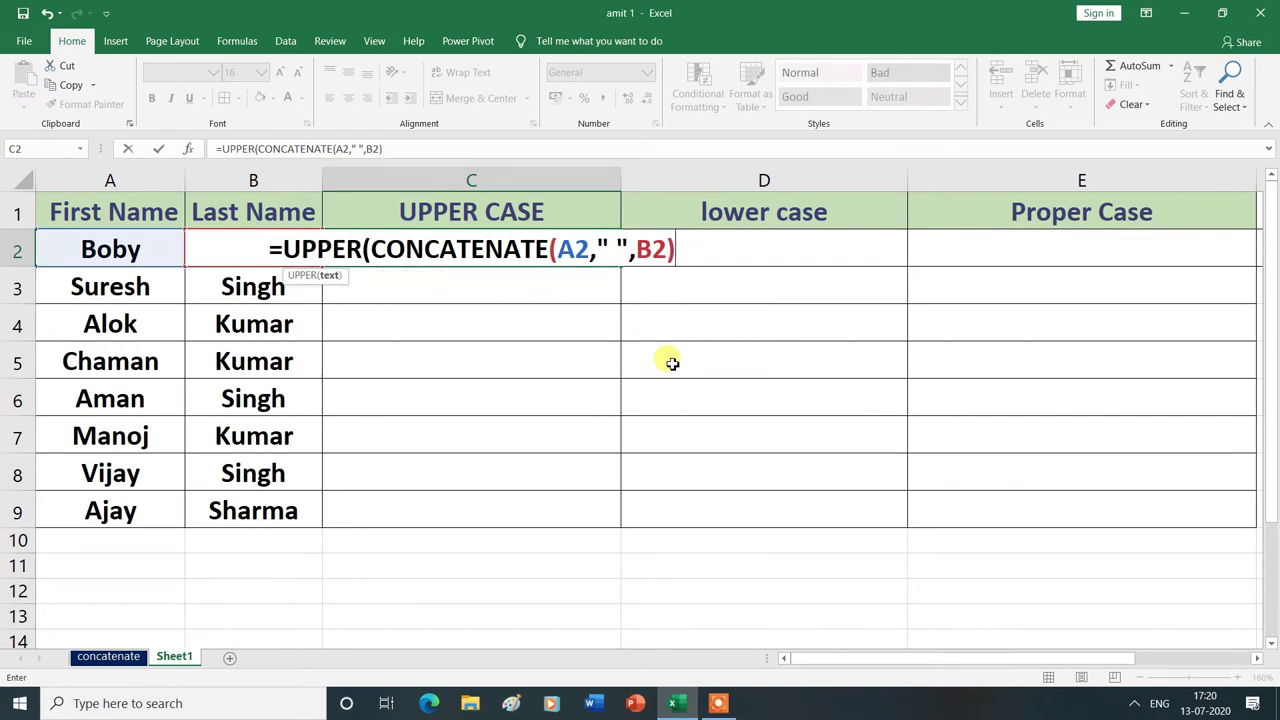
pyautogui.press('Return')
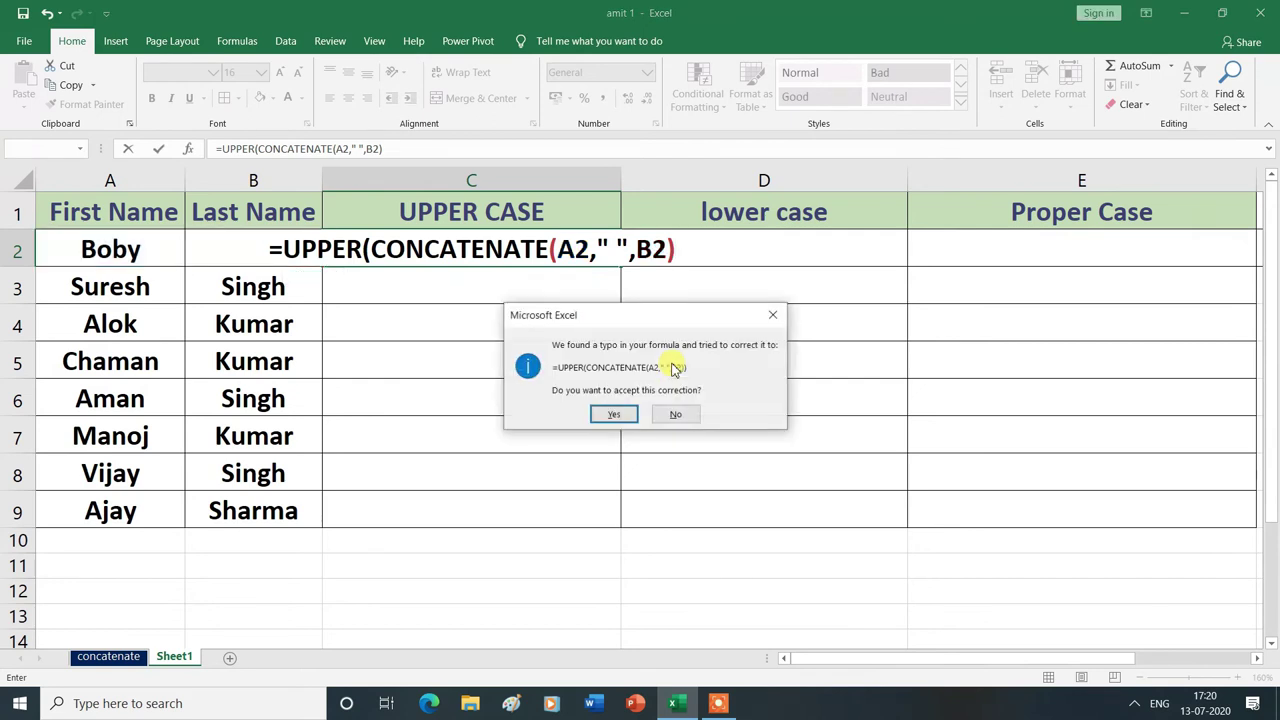
pyautogui.click(614, 416)
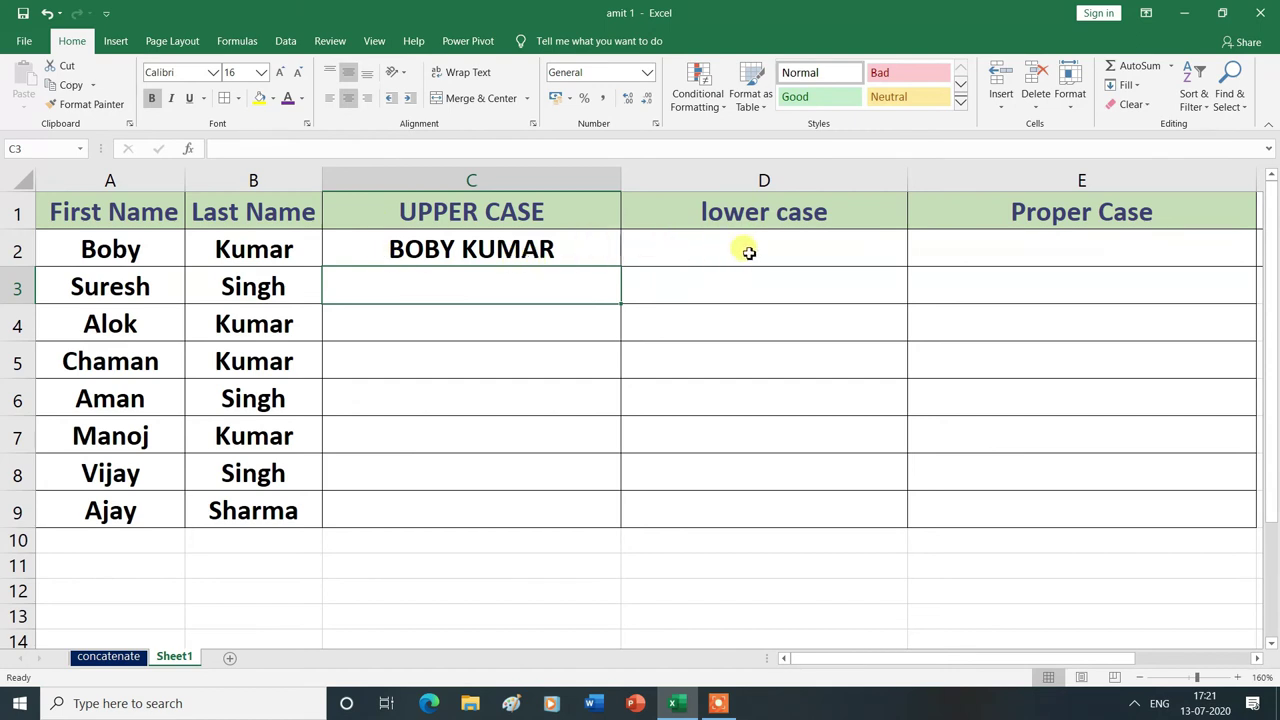
pyautogui.click(684, 254)
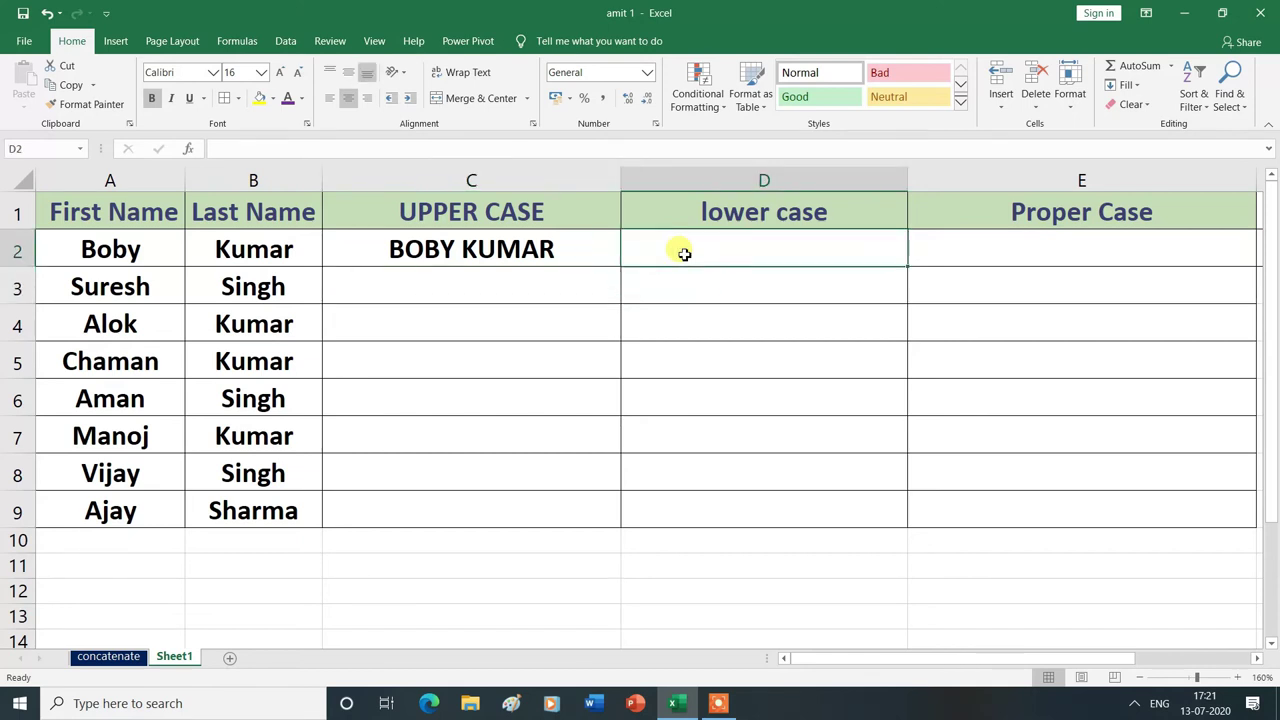
pyautogui.write('=')
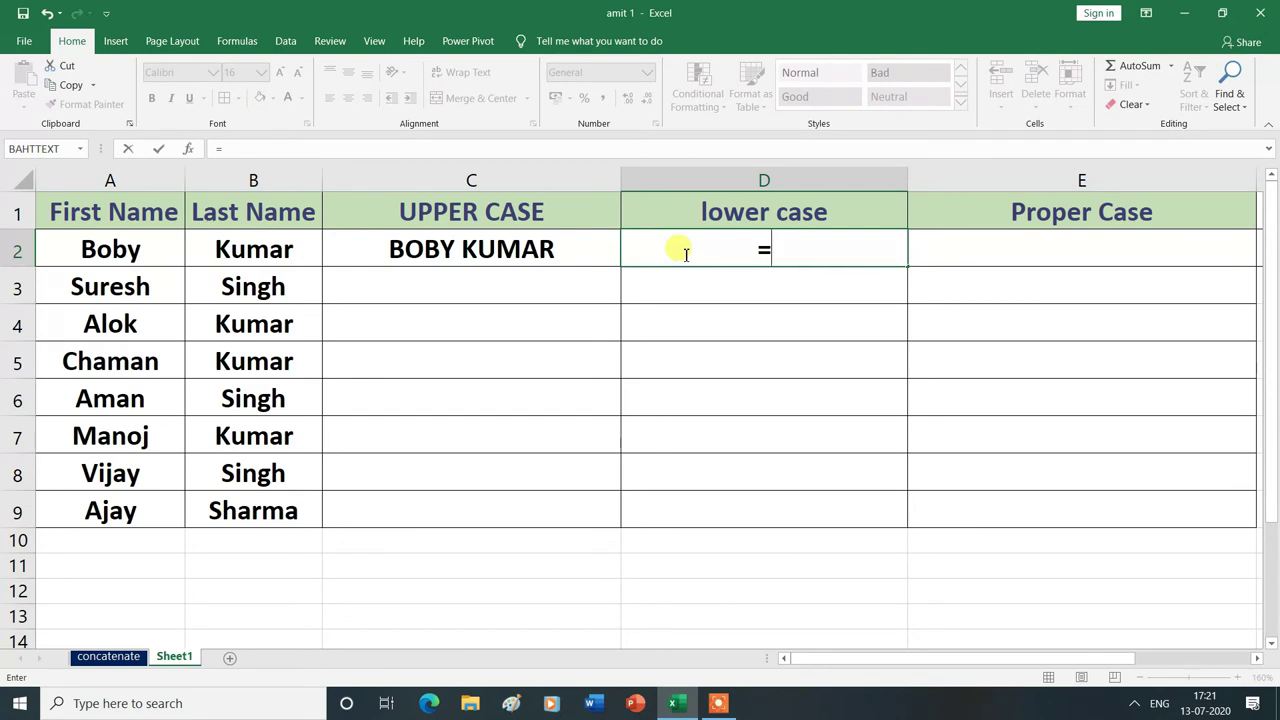
pyautogui.write('LOWE')
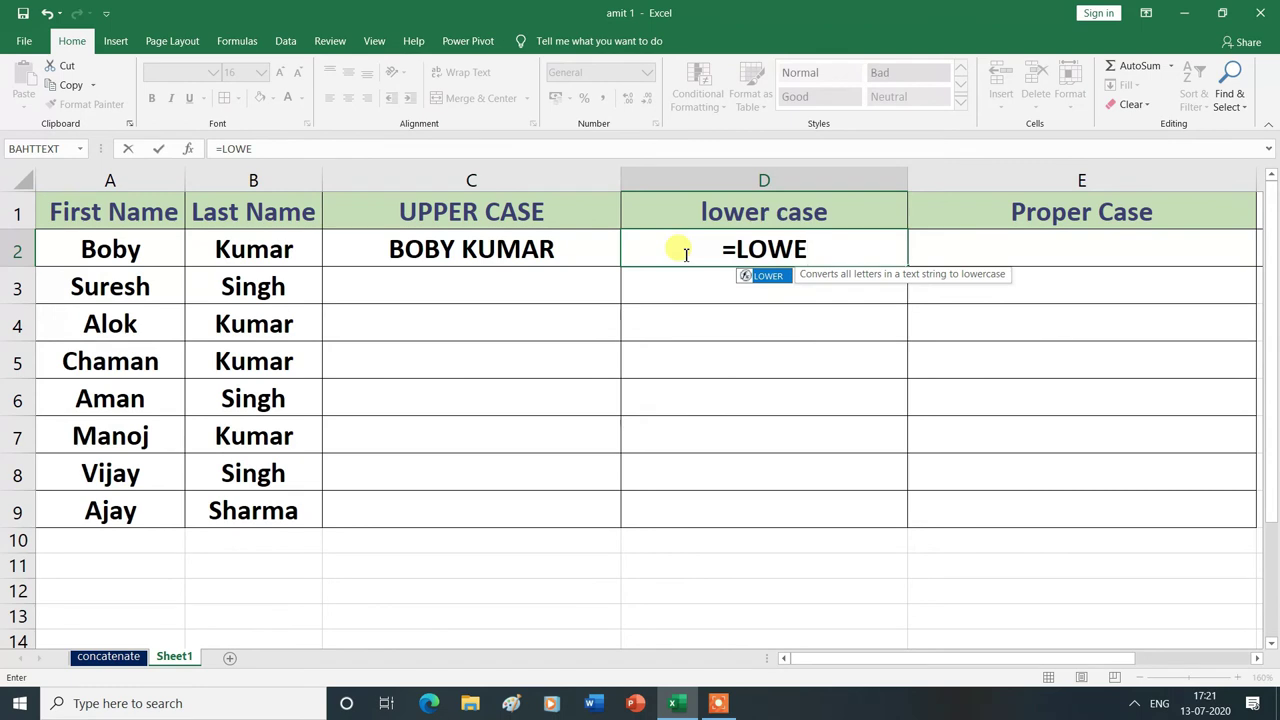
# Build =LOWER(CONCATENATE(A2 in D2 from the autocomplete suggestions
pyautogui.doubleClick(777, 279)
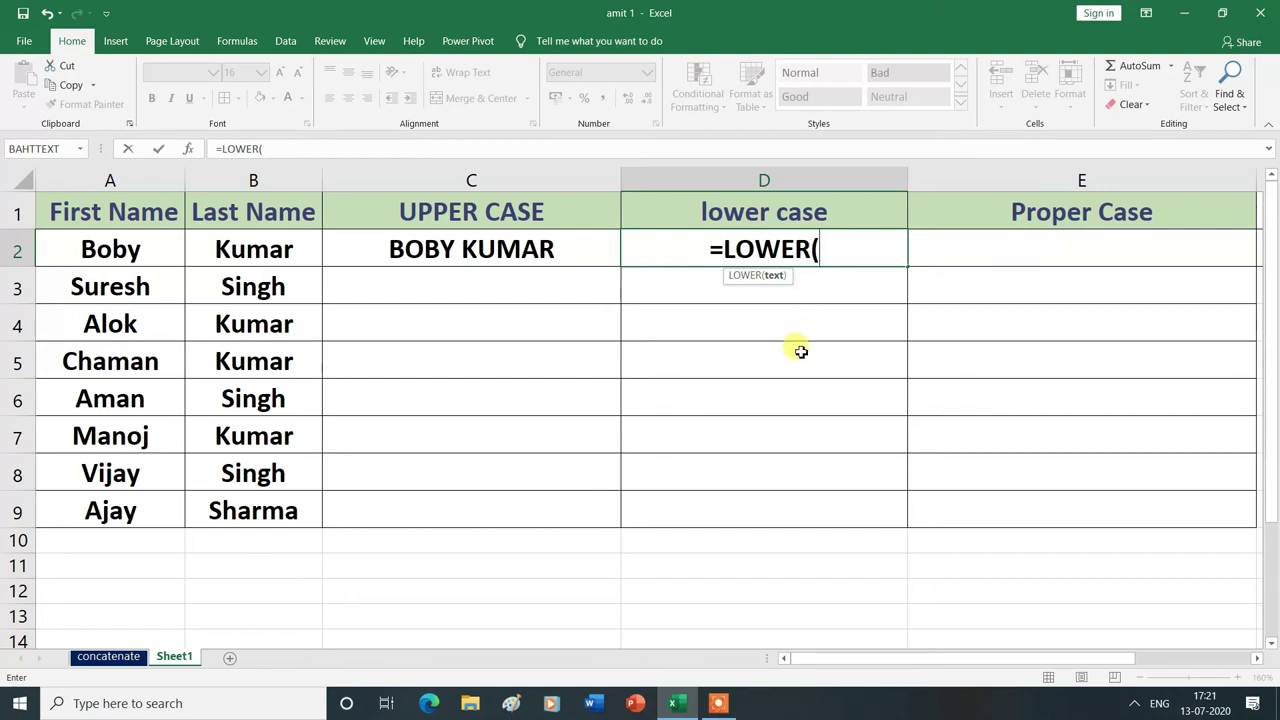
pyautogui.write('CO')
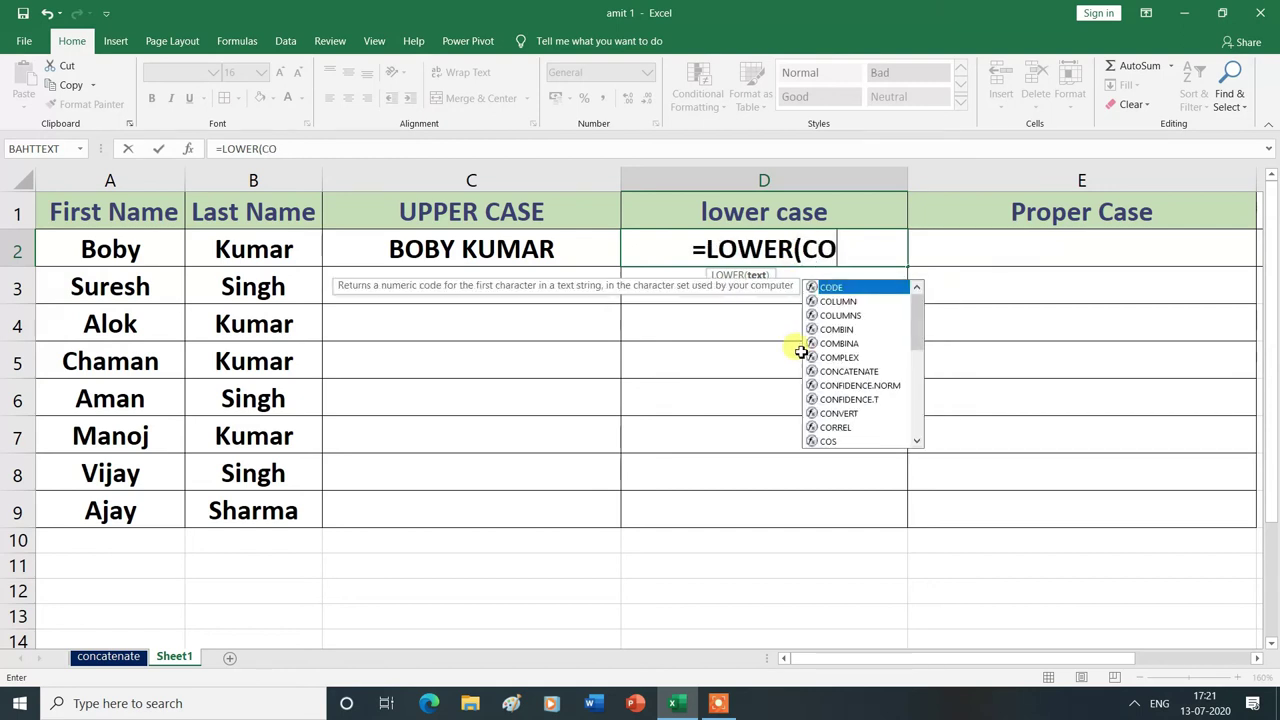
pyautogui.write('N')
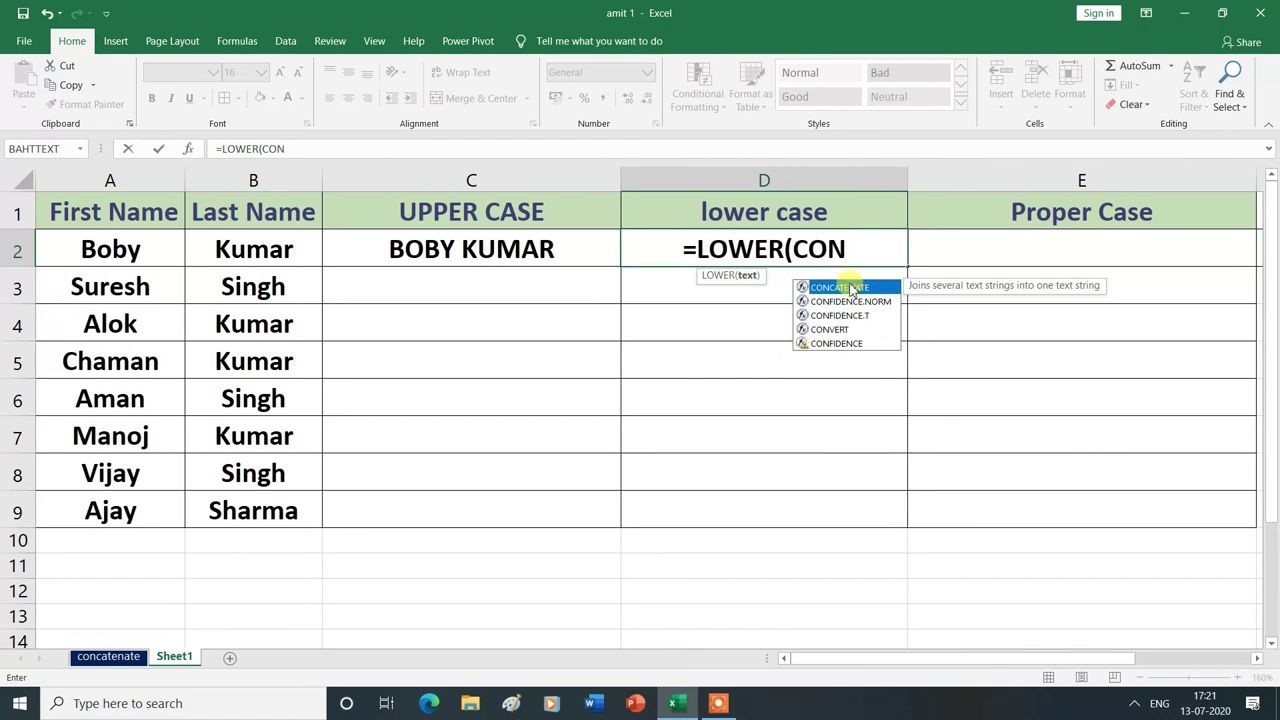
pyautogui.doubleClick(851, 290)
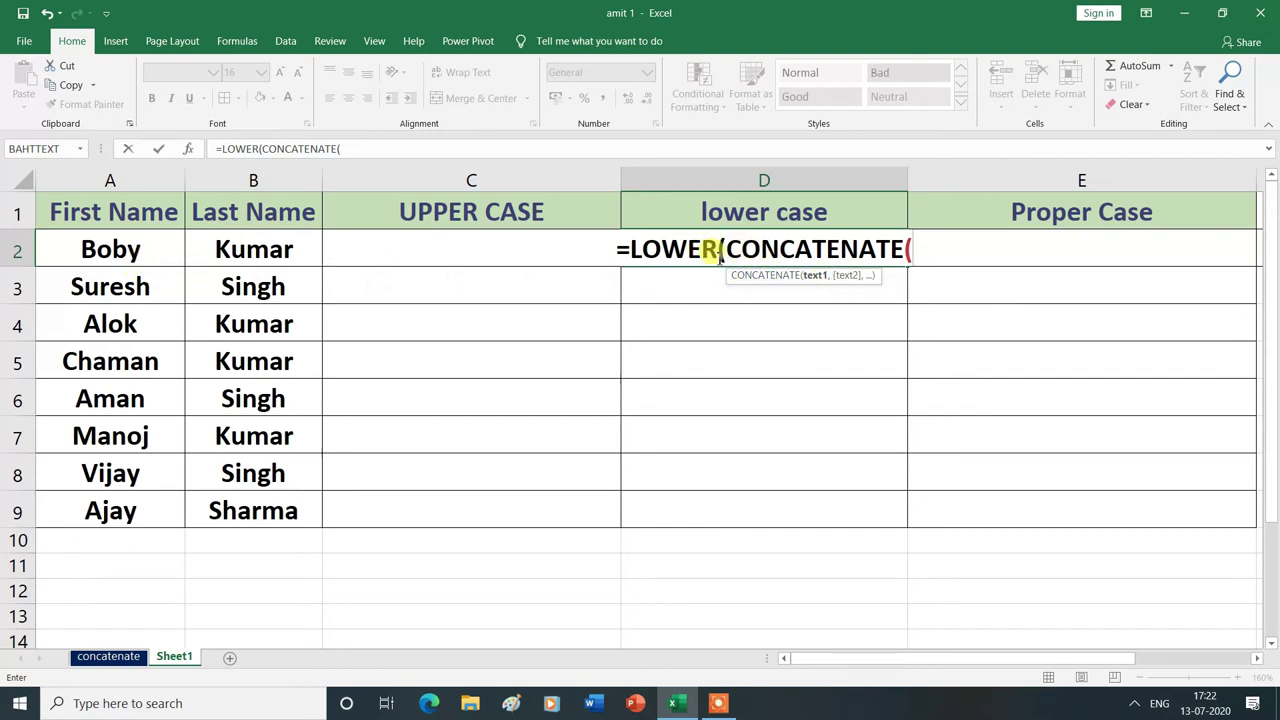
pyautogui.click(113, 251)
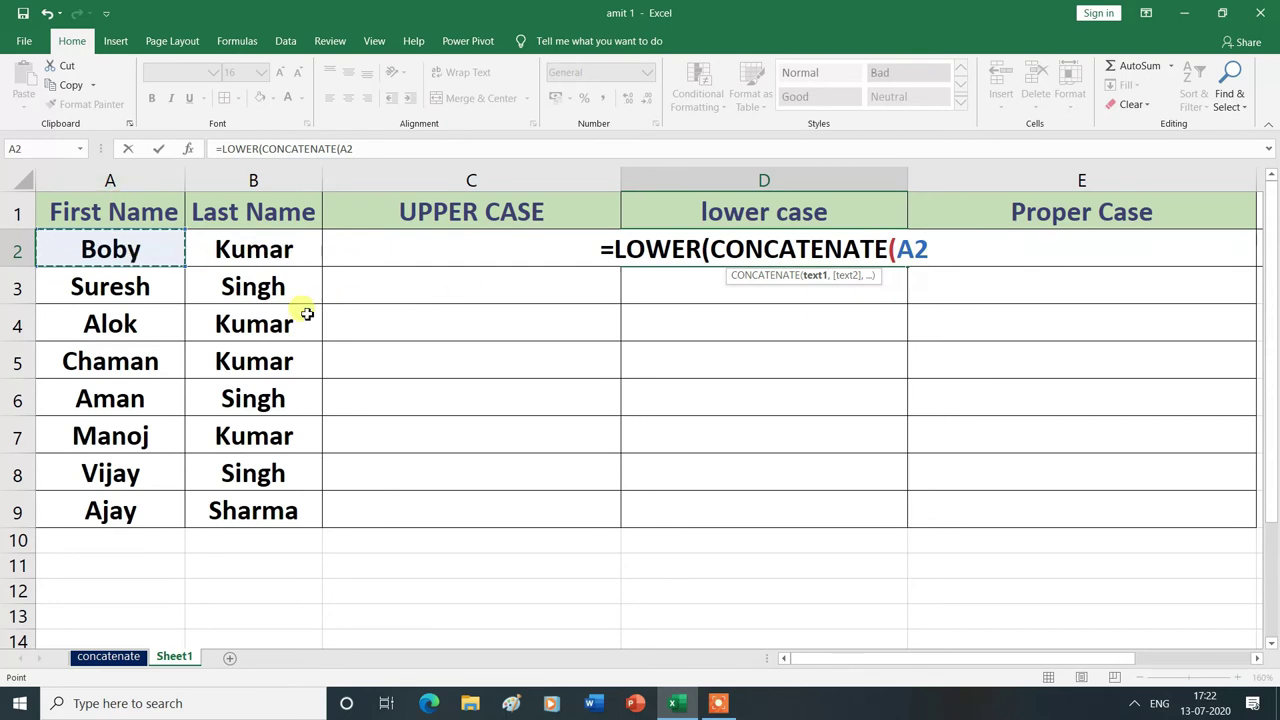
pyautogui.write(',')
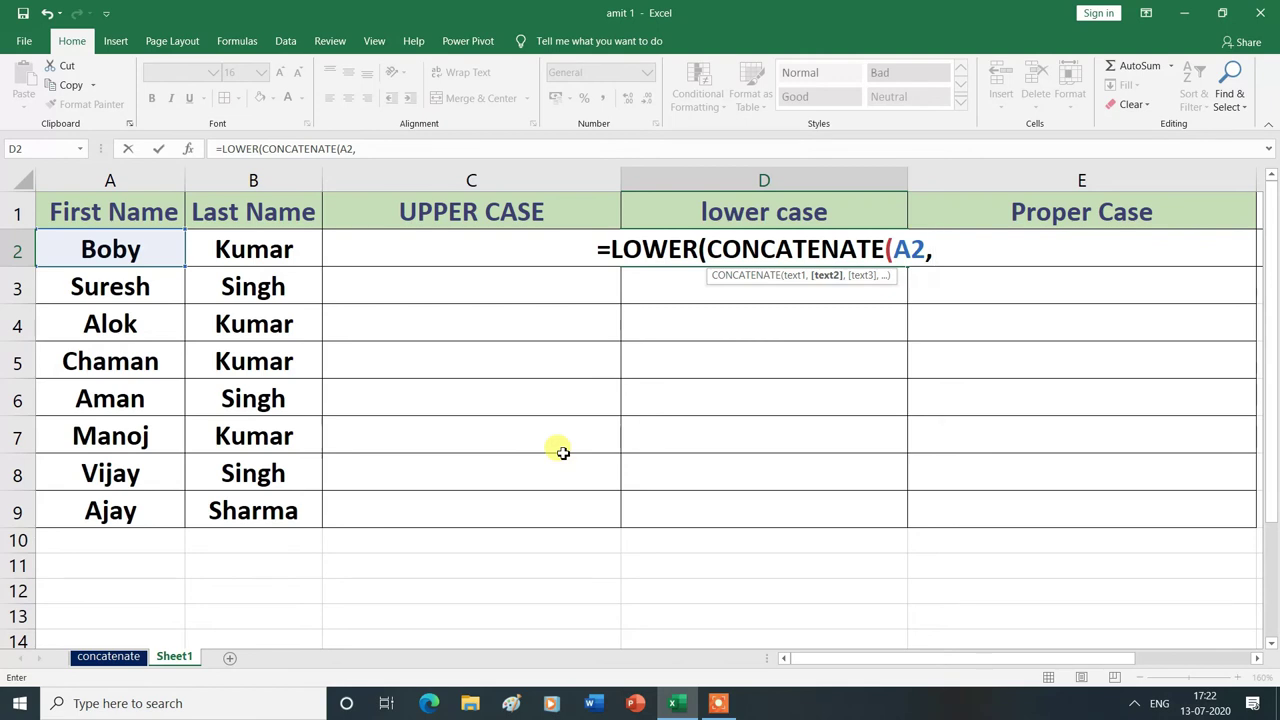
pyautogui.write('"')
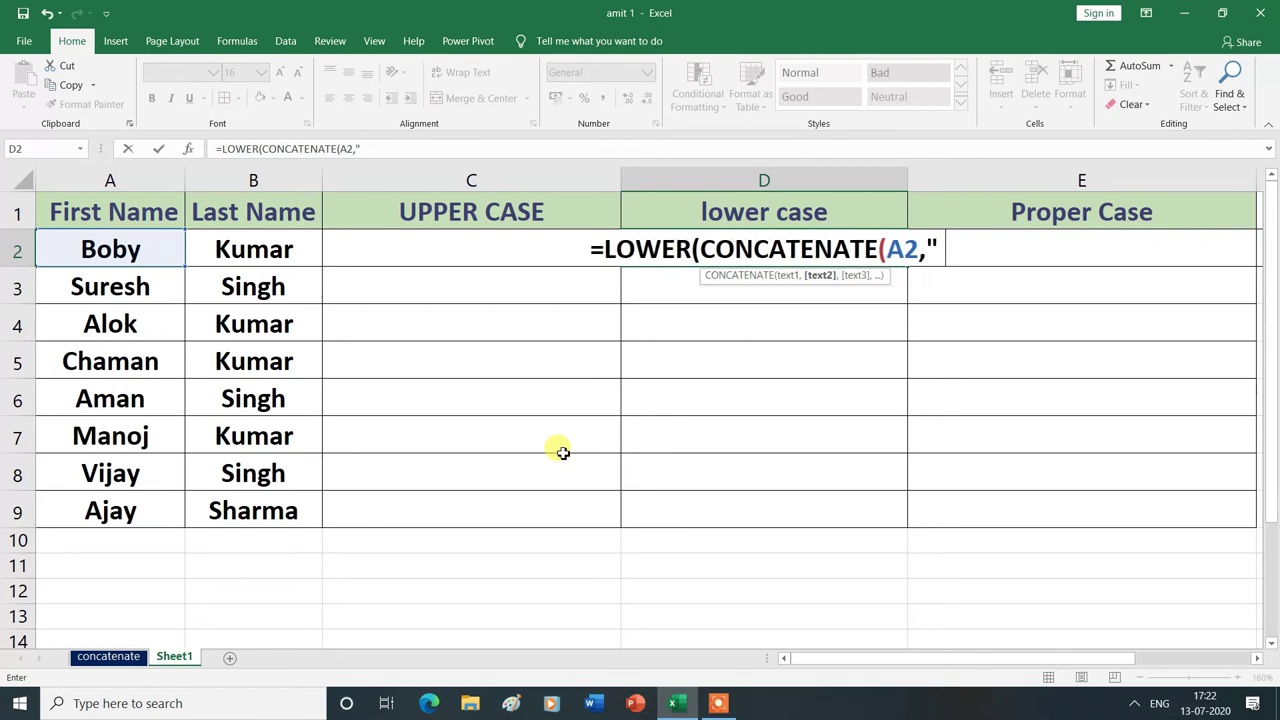
pyautogui.write(' "')
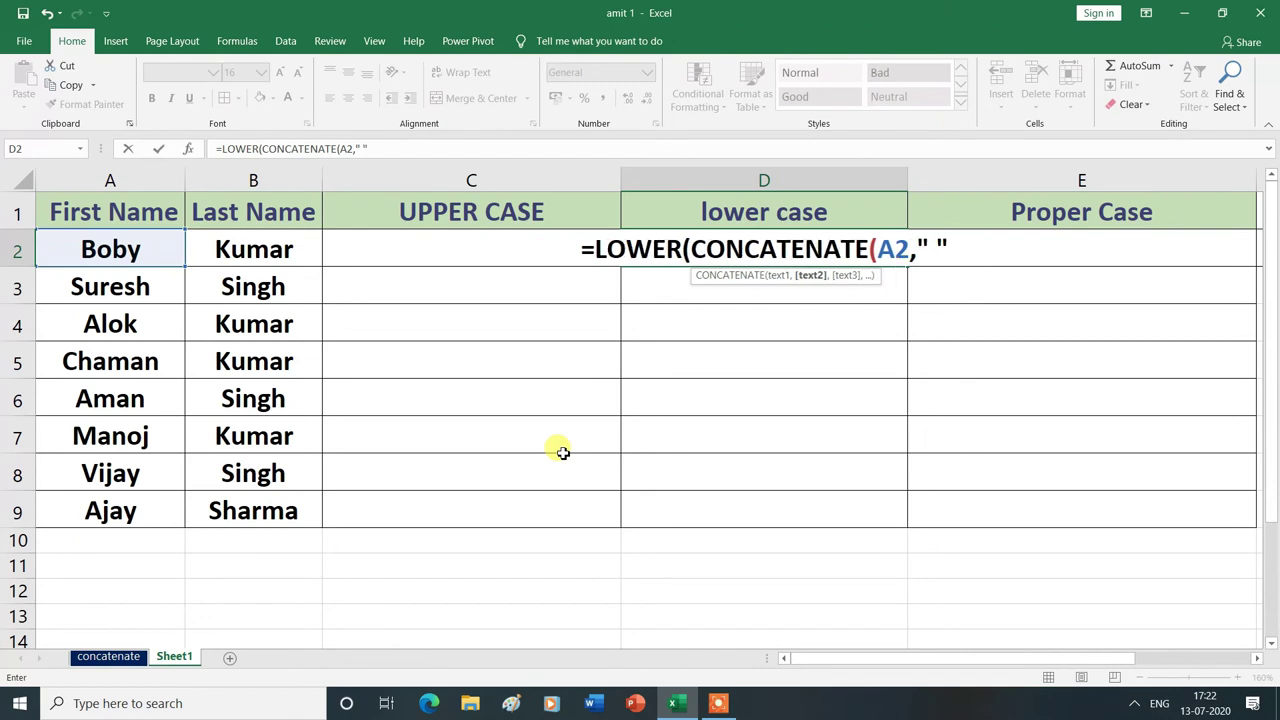
pyautogui.write(',')
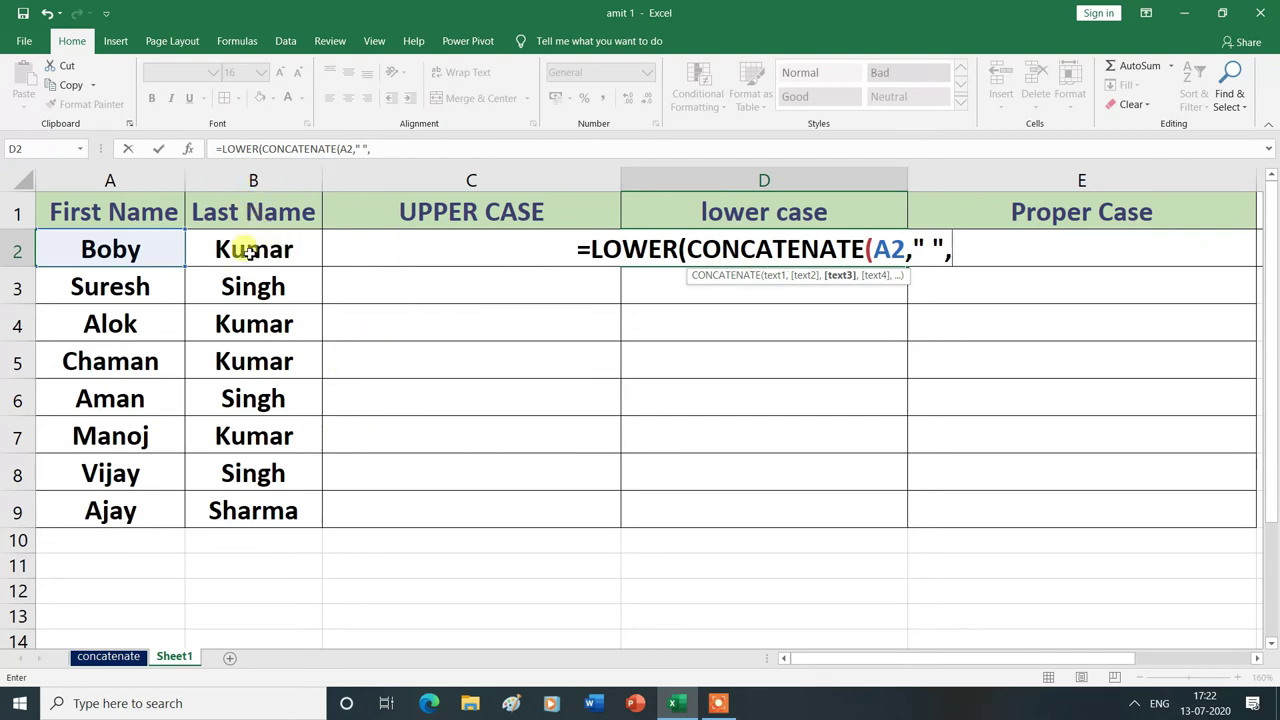
pyautogui.click(255, 249)
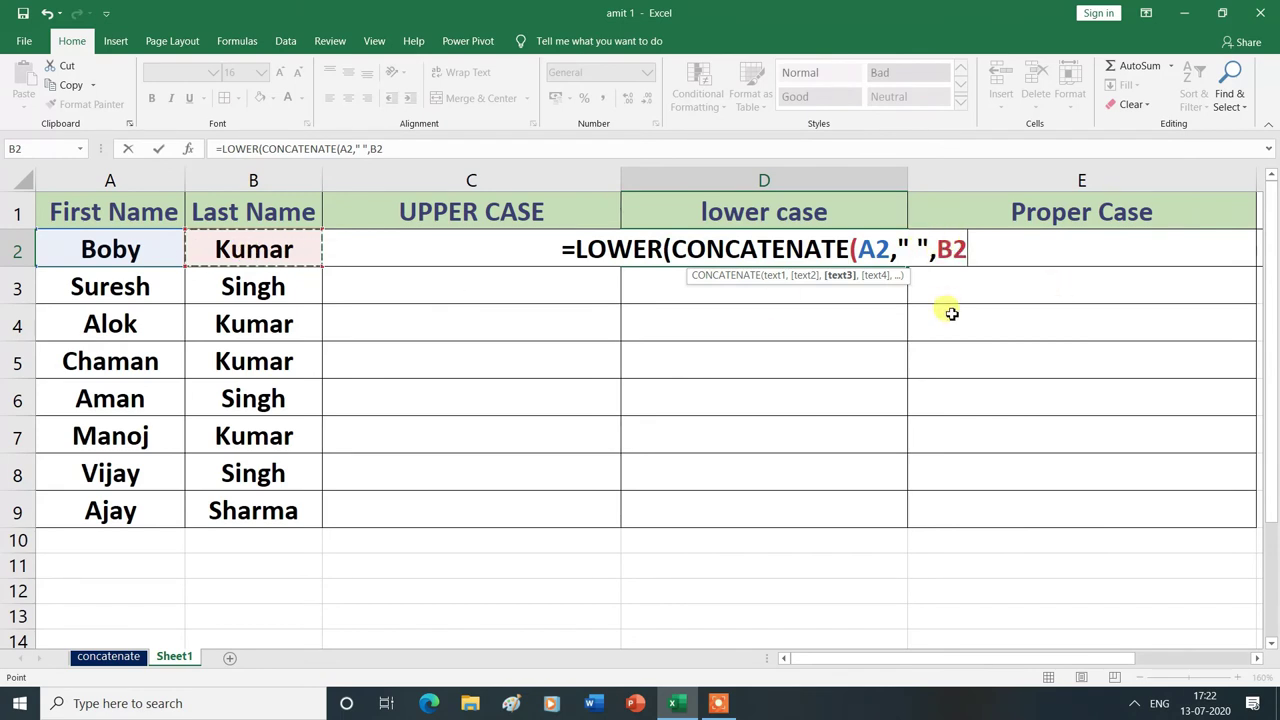
pyautogui.write(')')
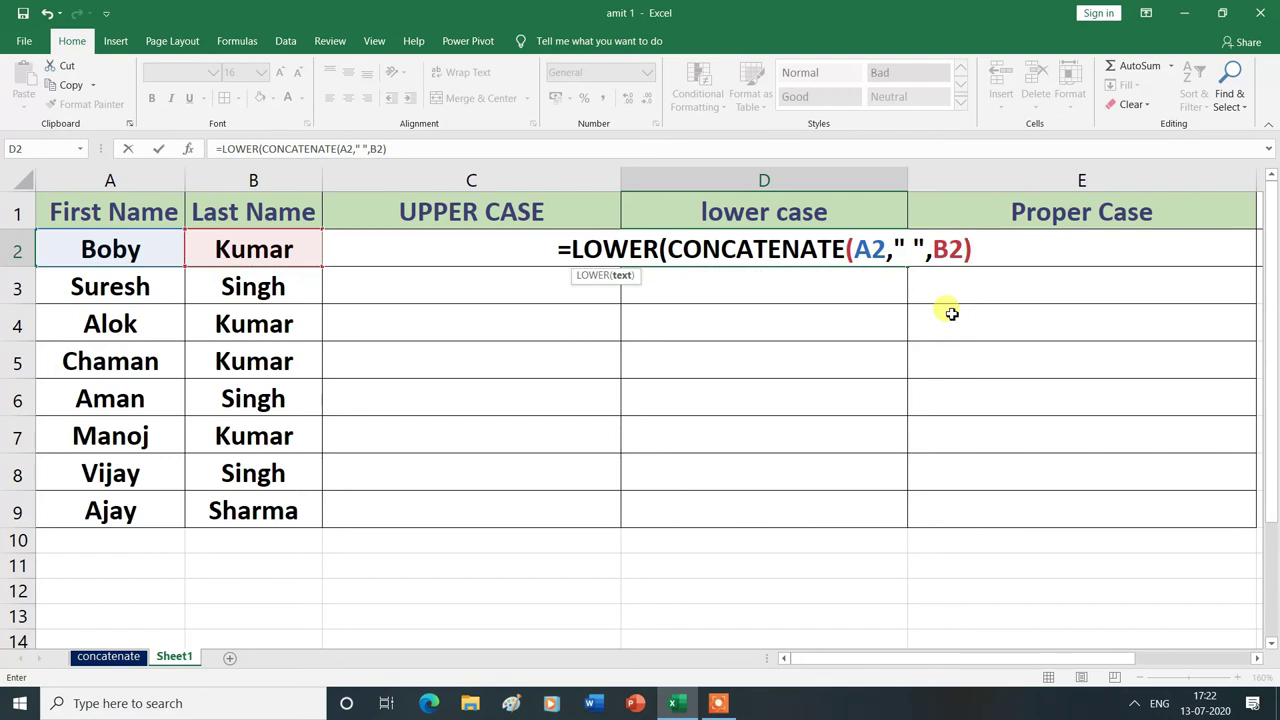
pyautogui.press('Return')
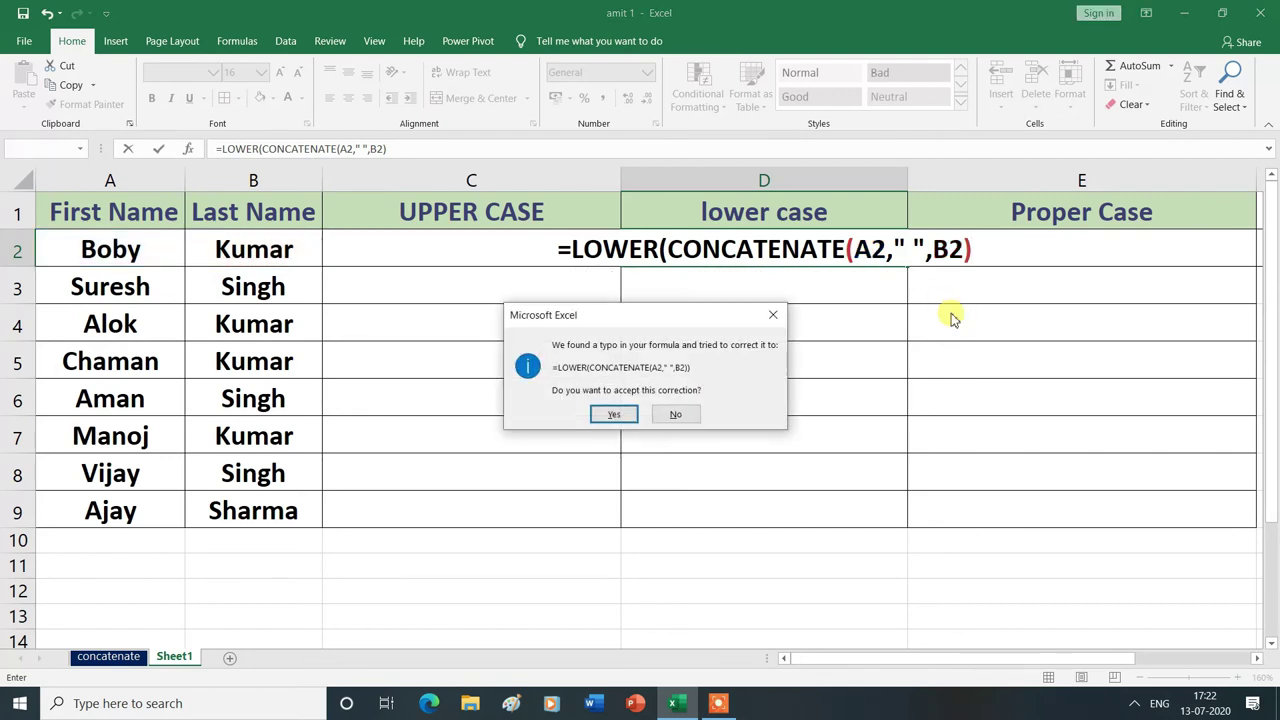
pyautogui.click(622, 414)
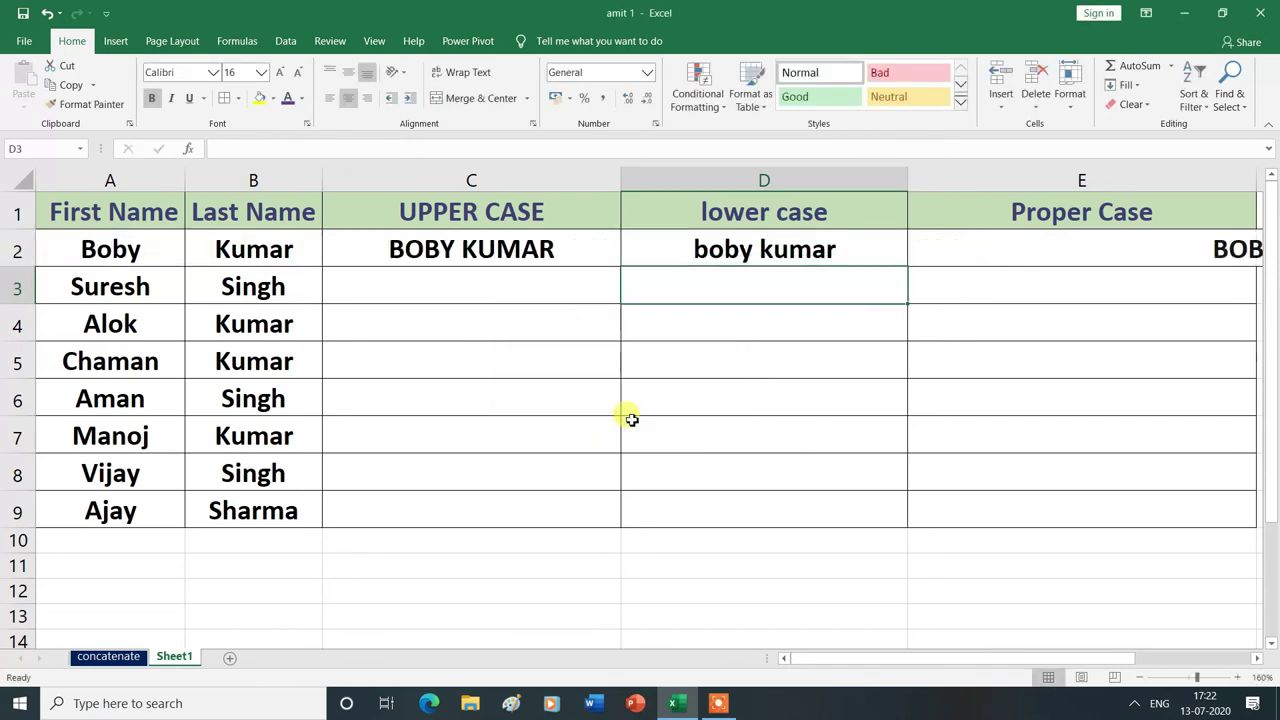
# Select E2 under Proper Case and begin the formula =PRO
pyautogui.press('Up')
pyautogui.press('Right')
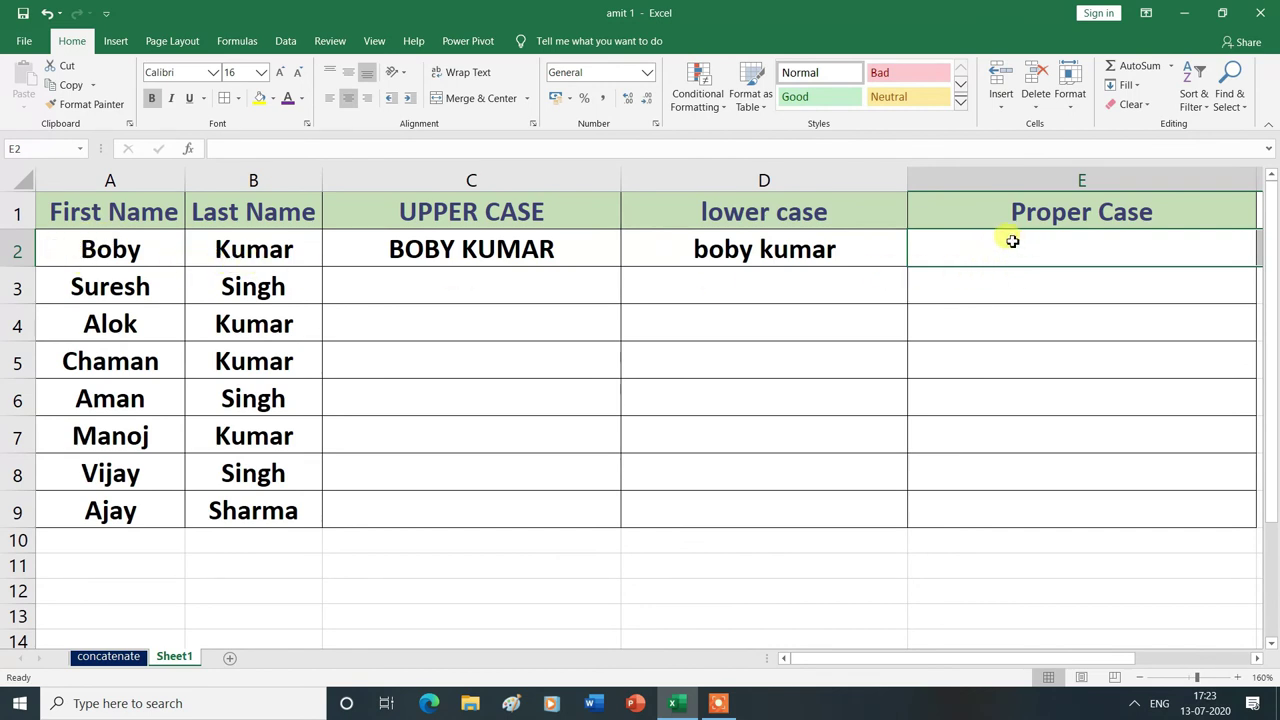
pyautogui.click(985, 258)
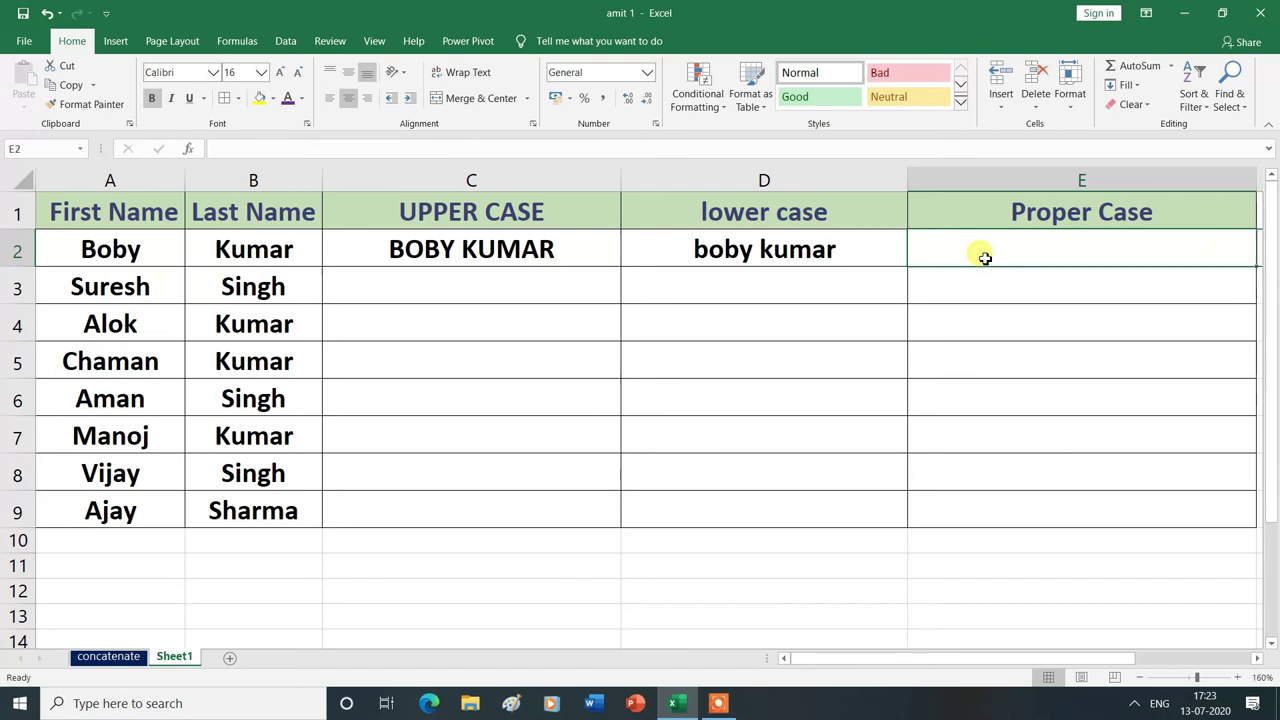
pyautogui.write('=')
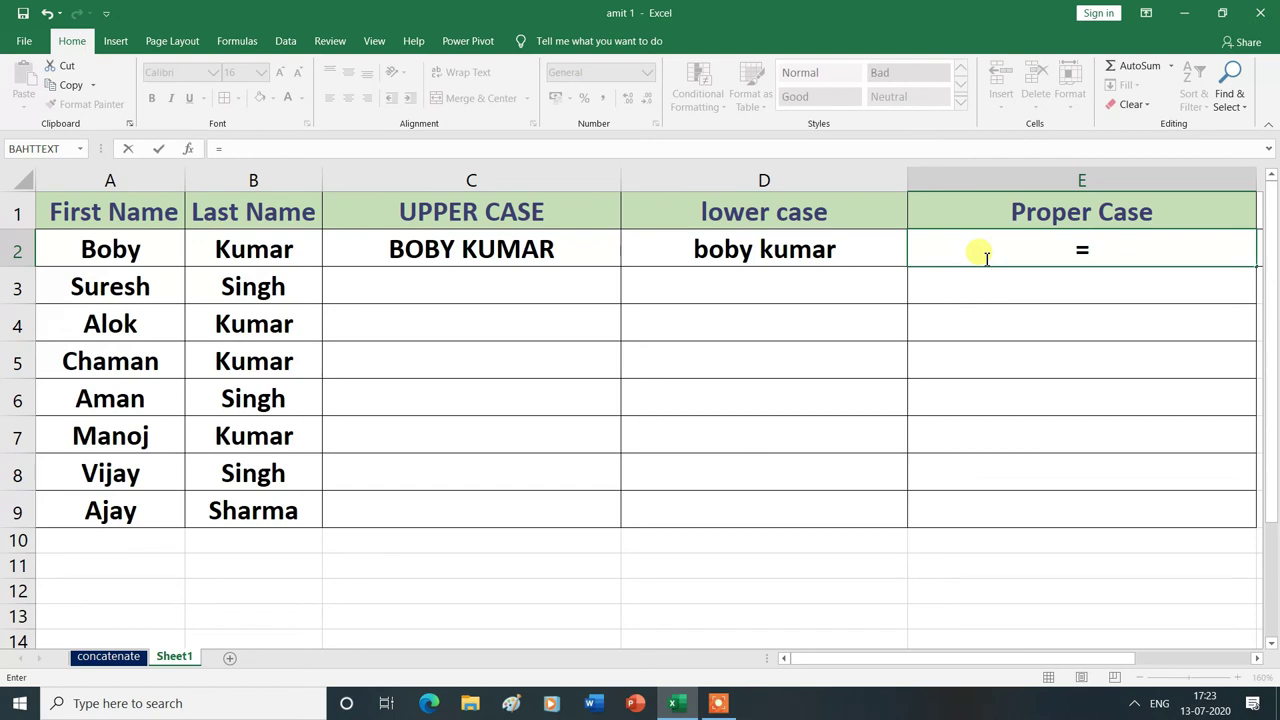
pyautogui.write('PRO')
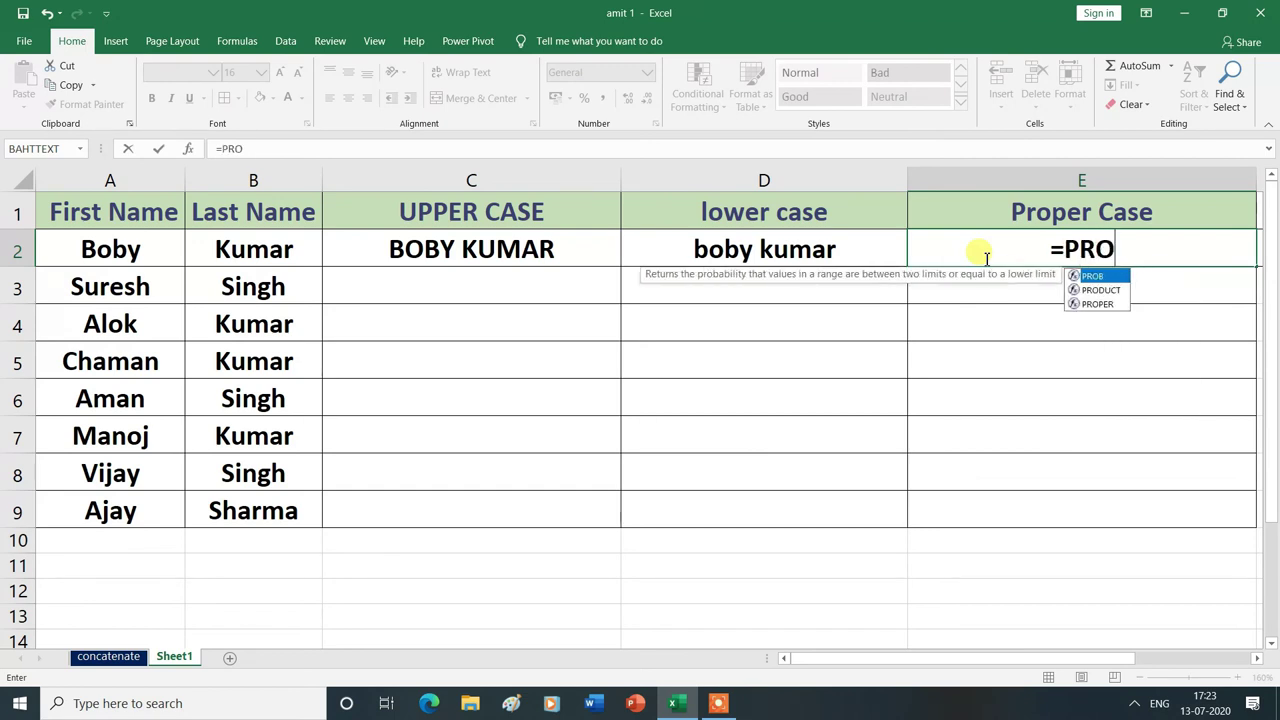
# Build =PROPER(CONCATENATE(A2 in E2 from the autocomplete suggestions
pyautogui.doubleClick(1093, 304)
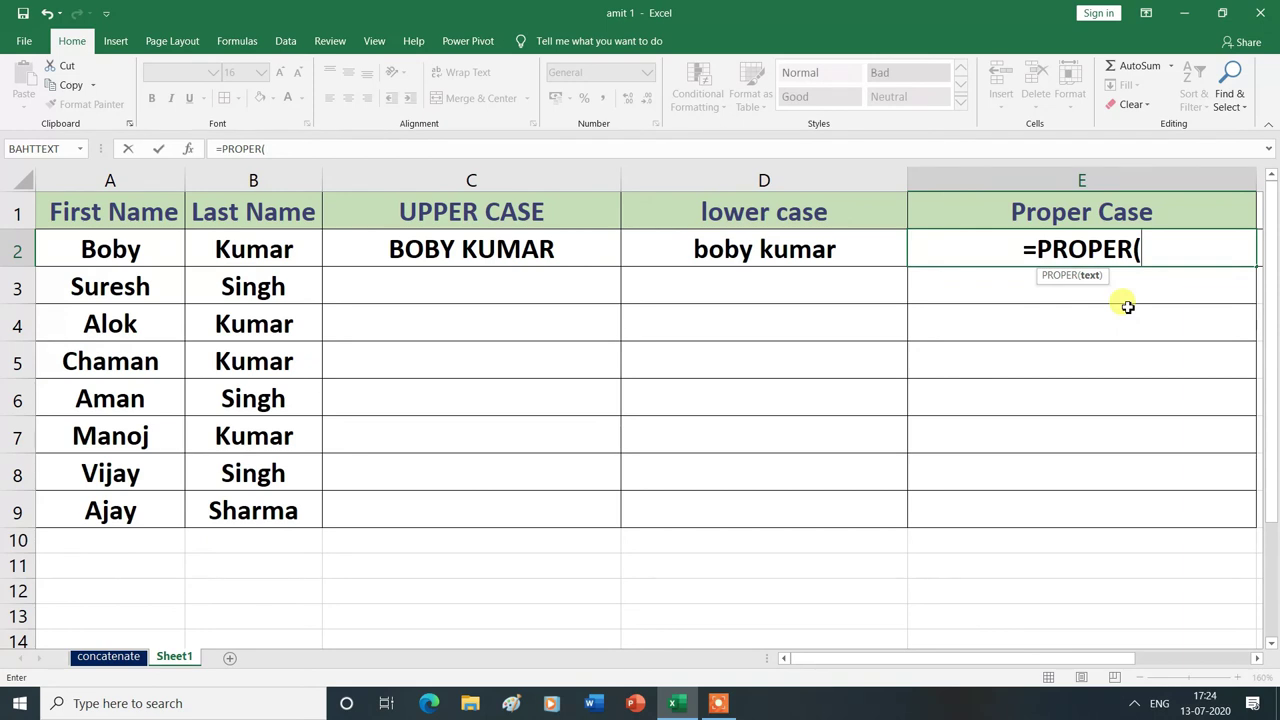
pyautogui.write('CON')
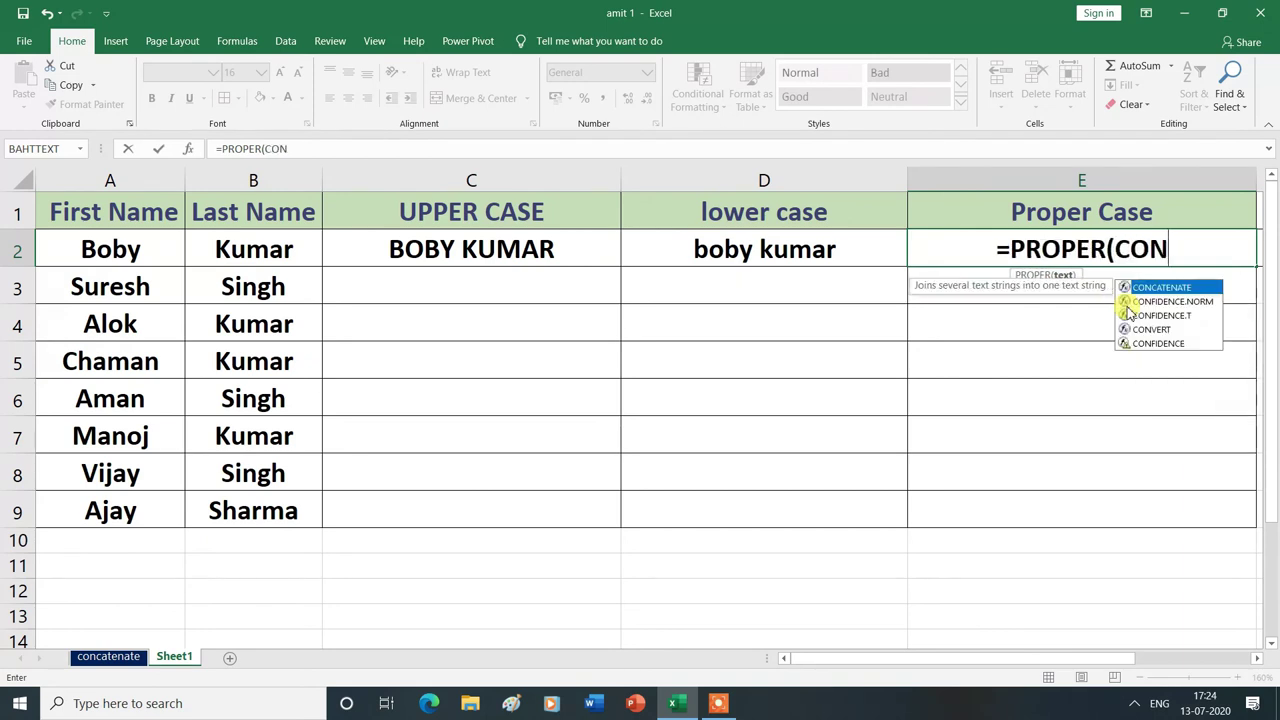
pyautogui.doubleClick(1180, 289)
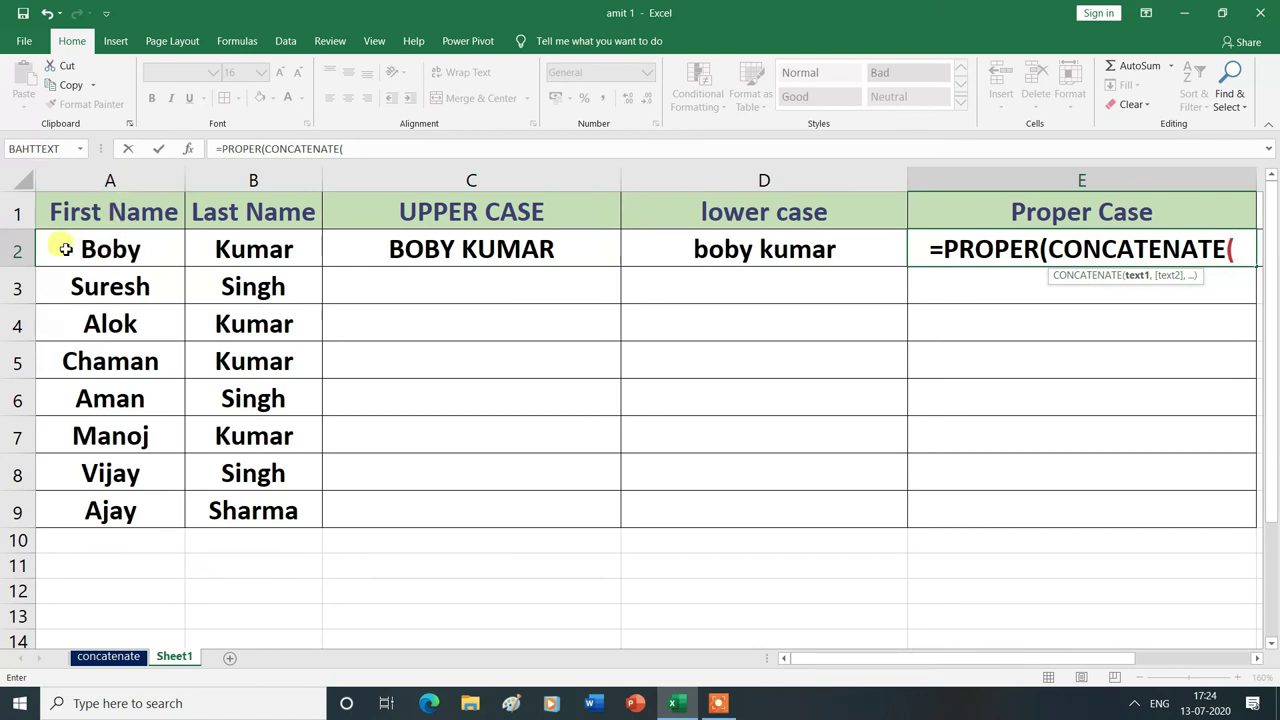
pyautogui.click(121, 252)
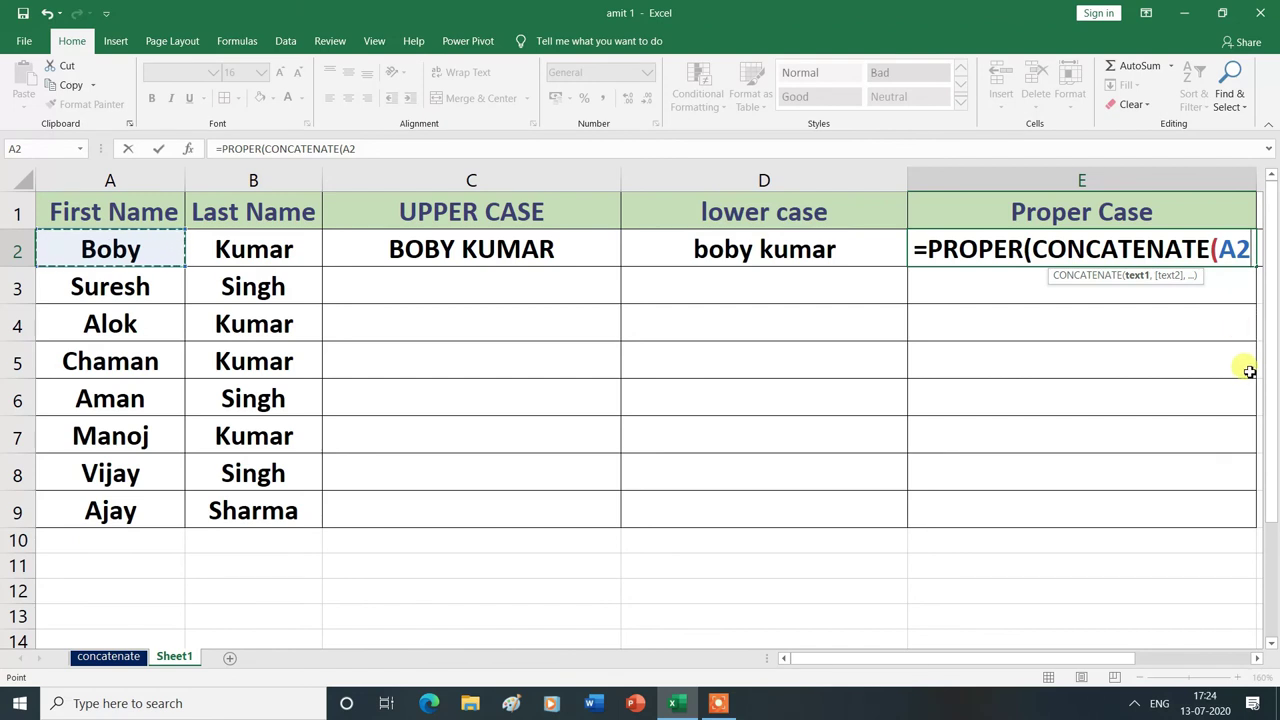
pyautogui.write(',')
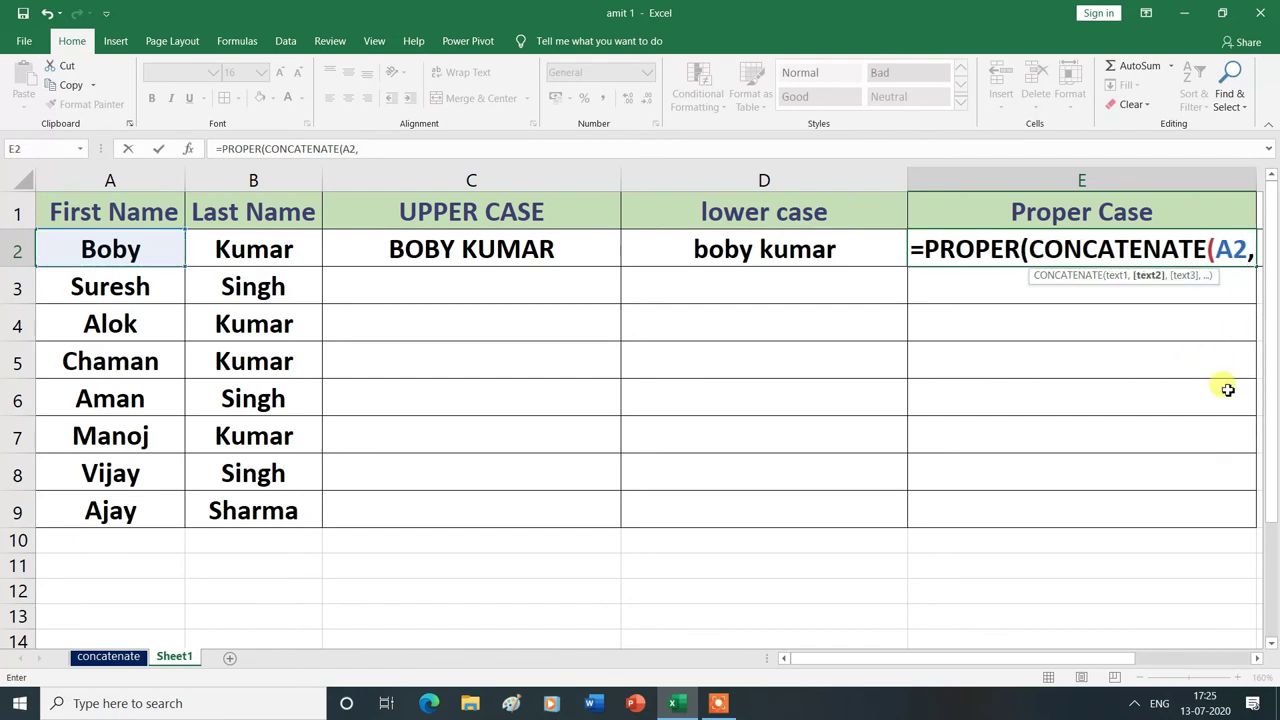
pyautogui.write('"')
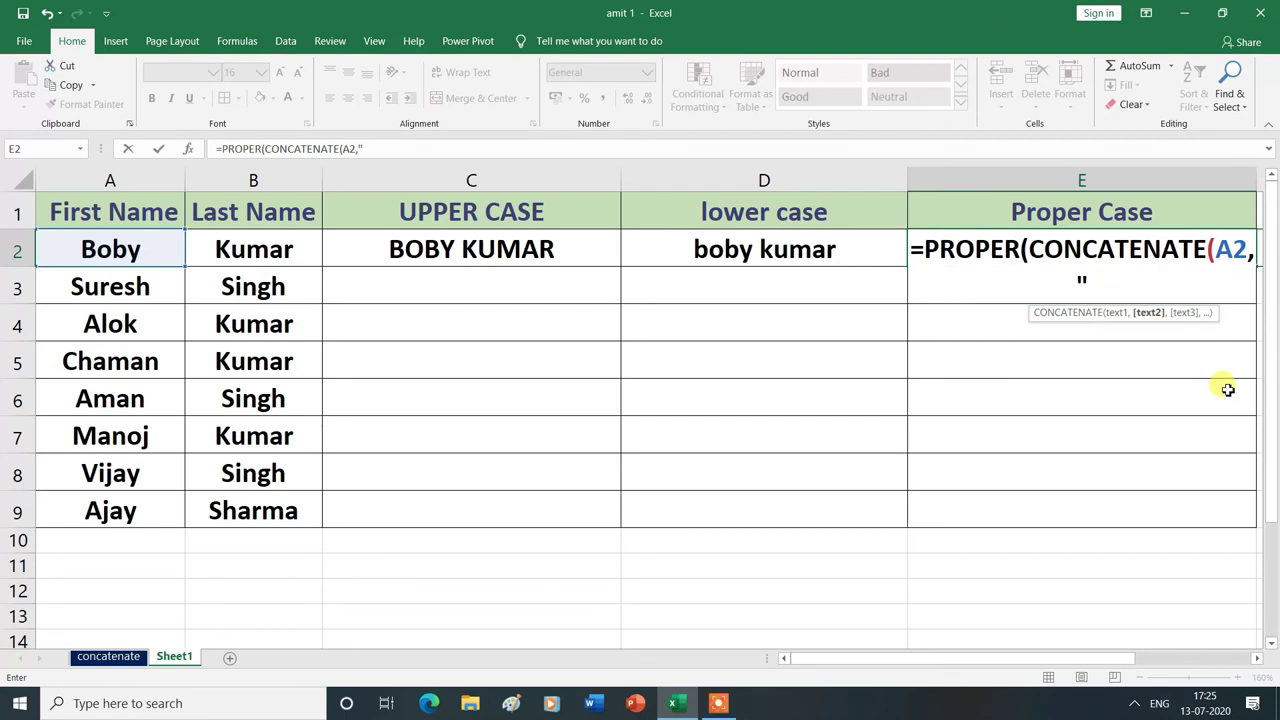
pyautogui.write(' "')
pyautogui.write(',')
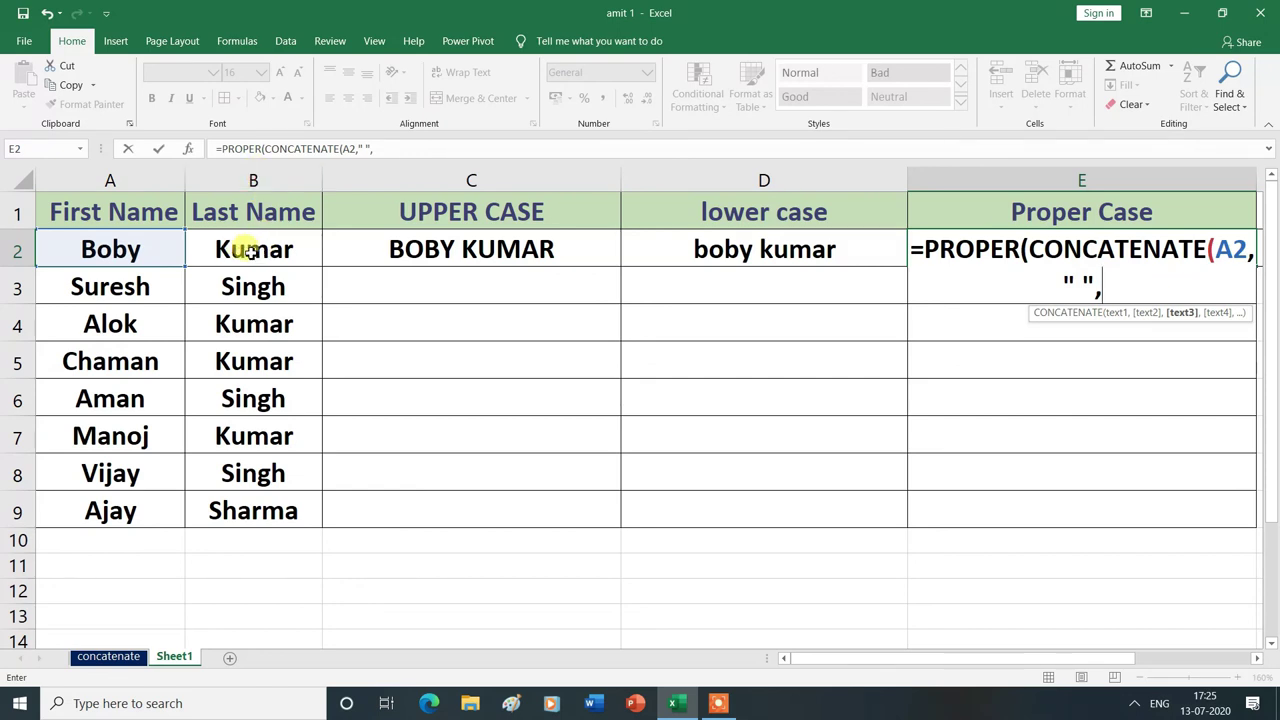
pyautogui.click(247, 254)
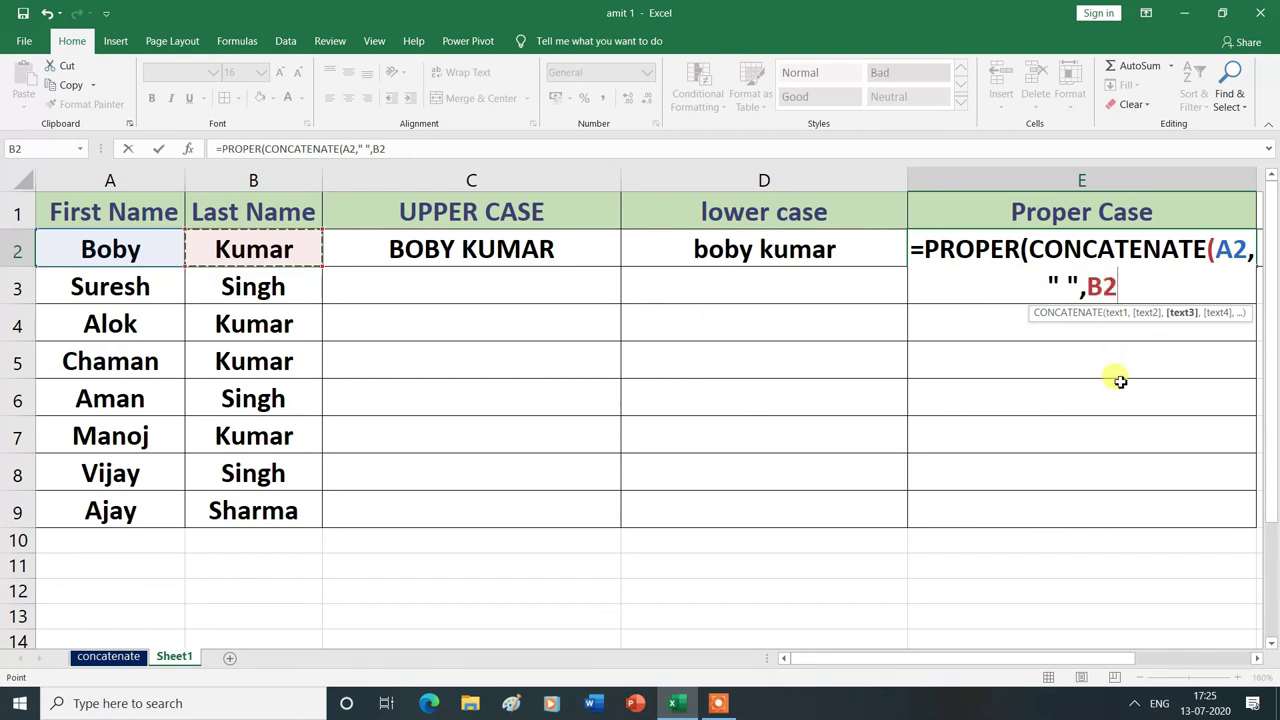
pyautogui.write(')')
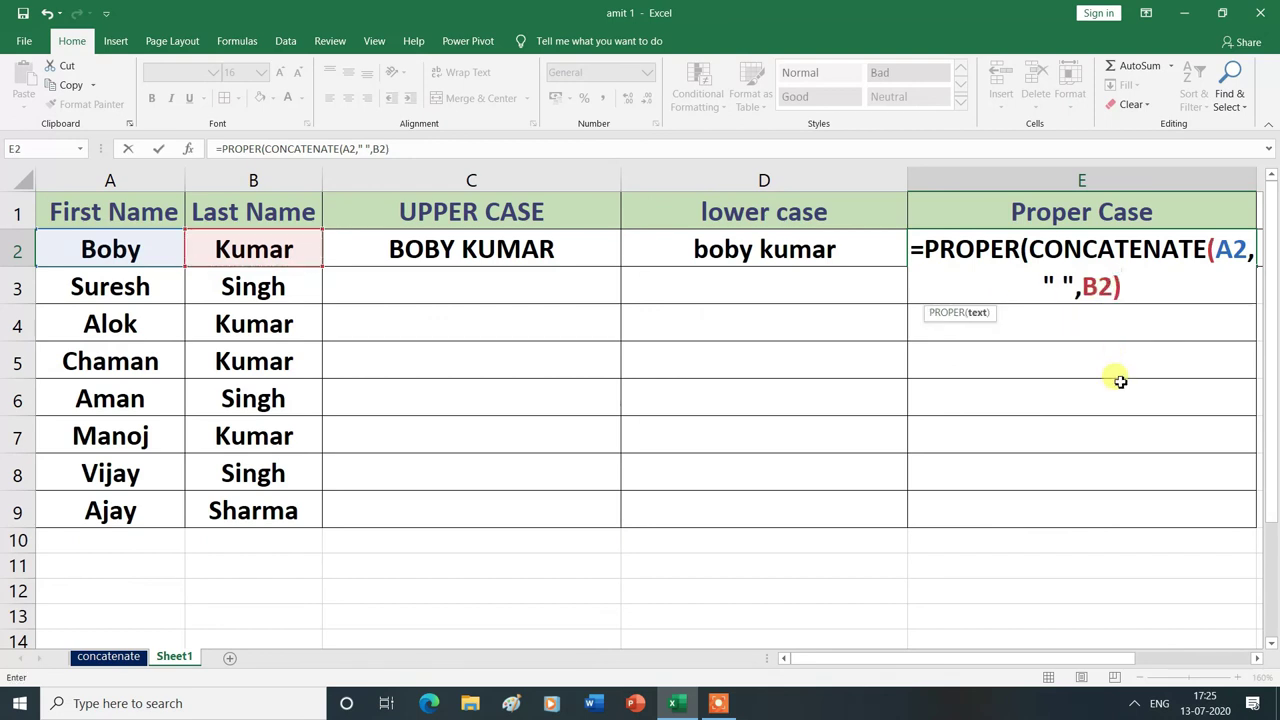
pyautogui.press('Return')
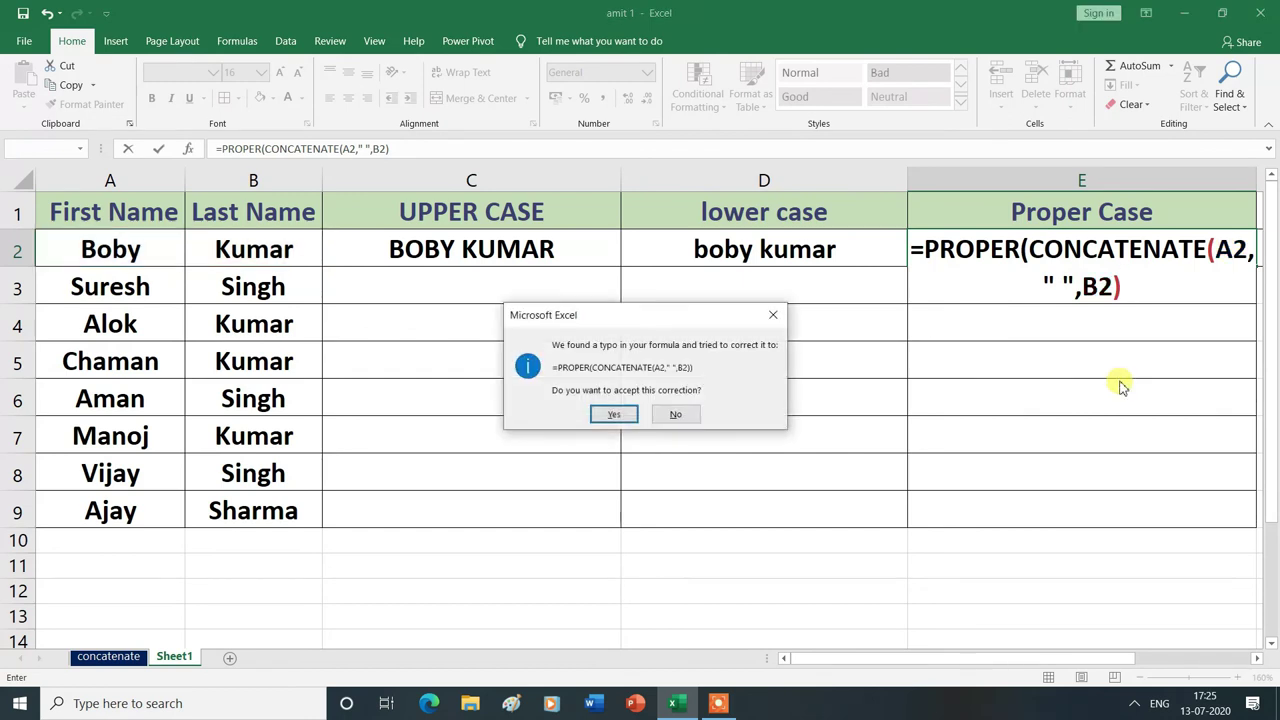
pyautogui.click(611, 414)
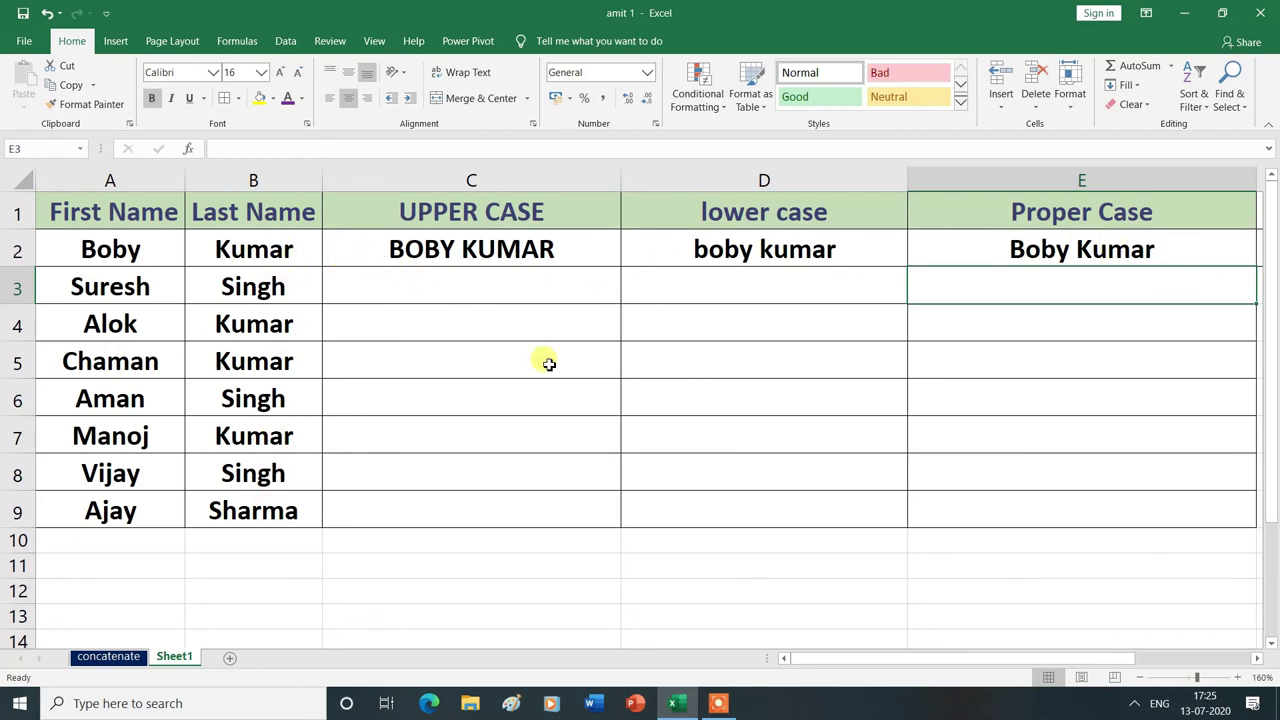
# Select C2:E2 and fill the three case formulas down to row 9
pyautogui.moveTo(397, 253); pyautogui.dragTo(1027, 258)
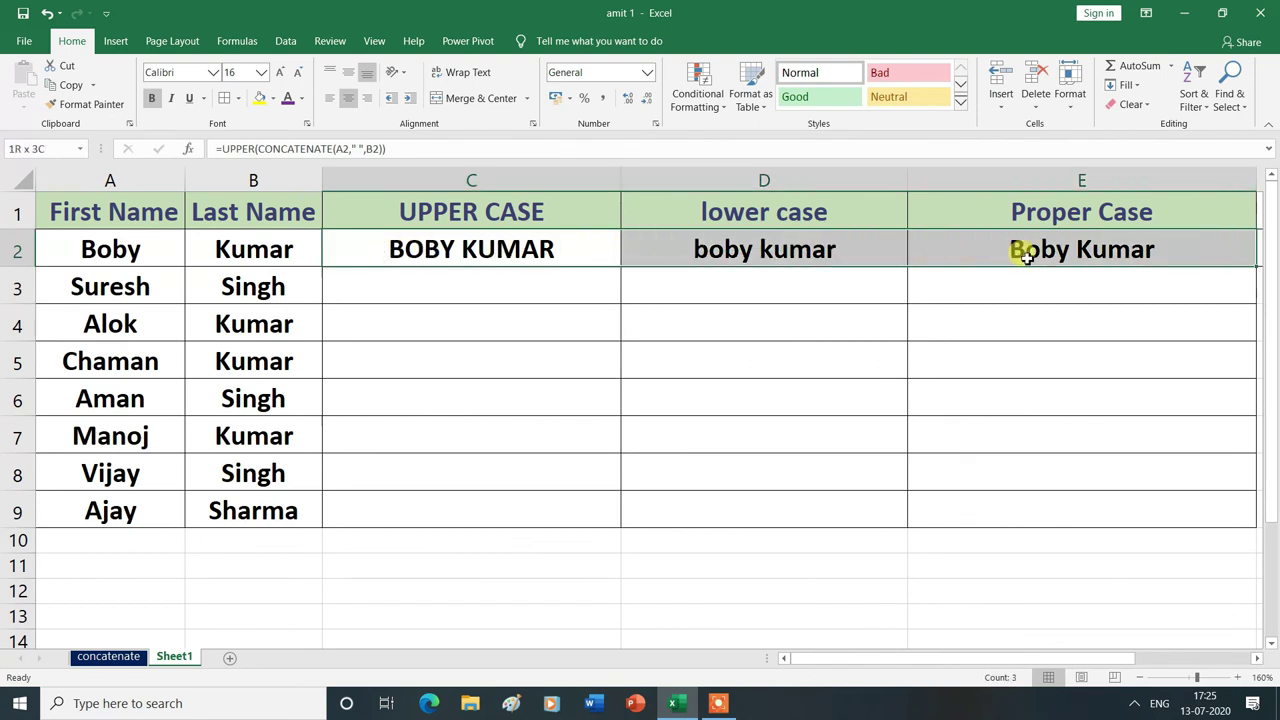
pyautogui.moveTo(1027, 258); pyautogui.dragTo(1027, 258)
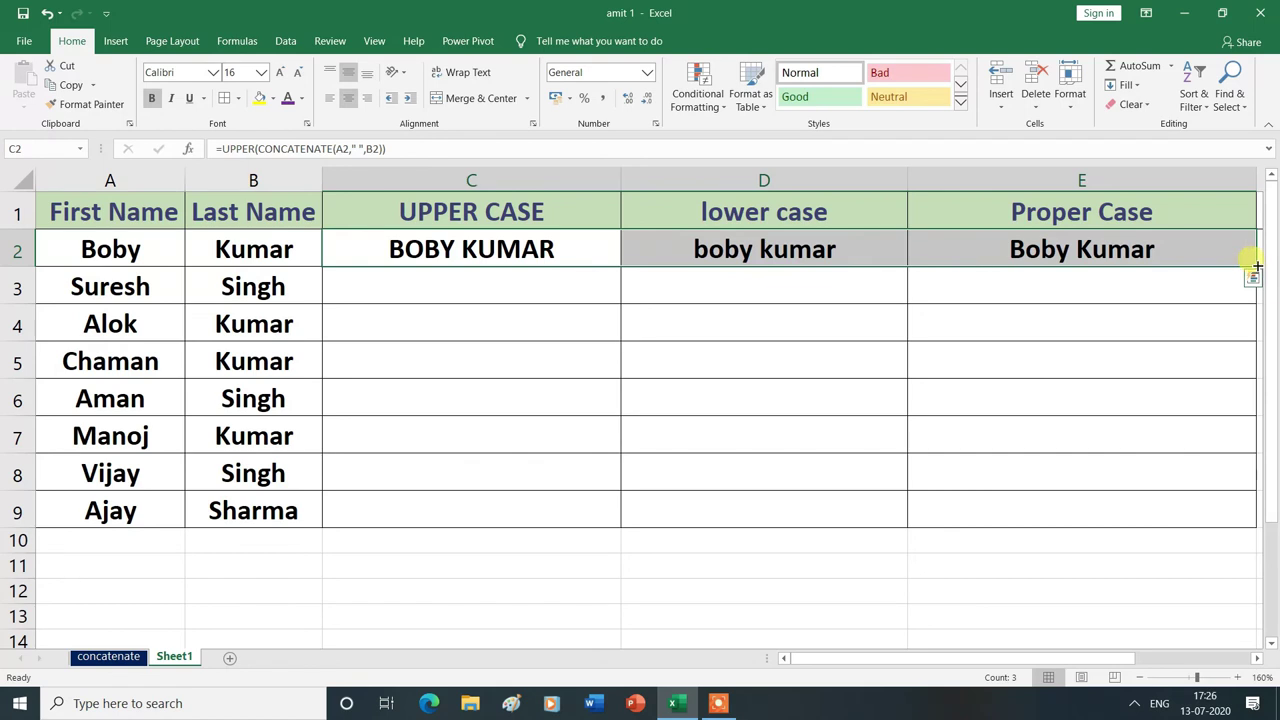
pyautogui.moveTo(1255, 267); pyautogui.dragTo(1252, 522)
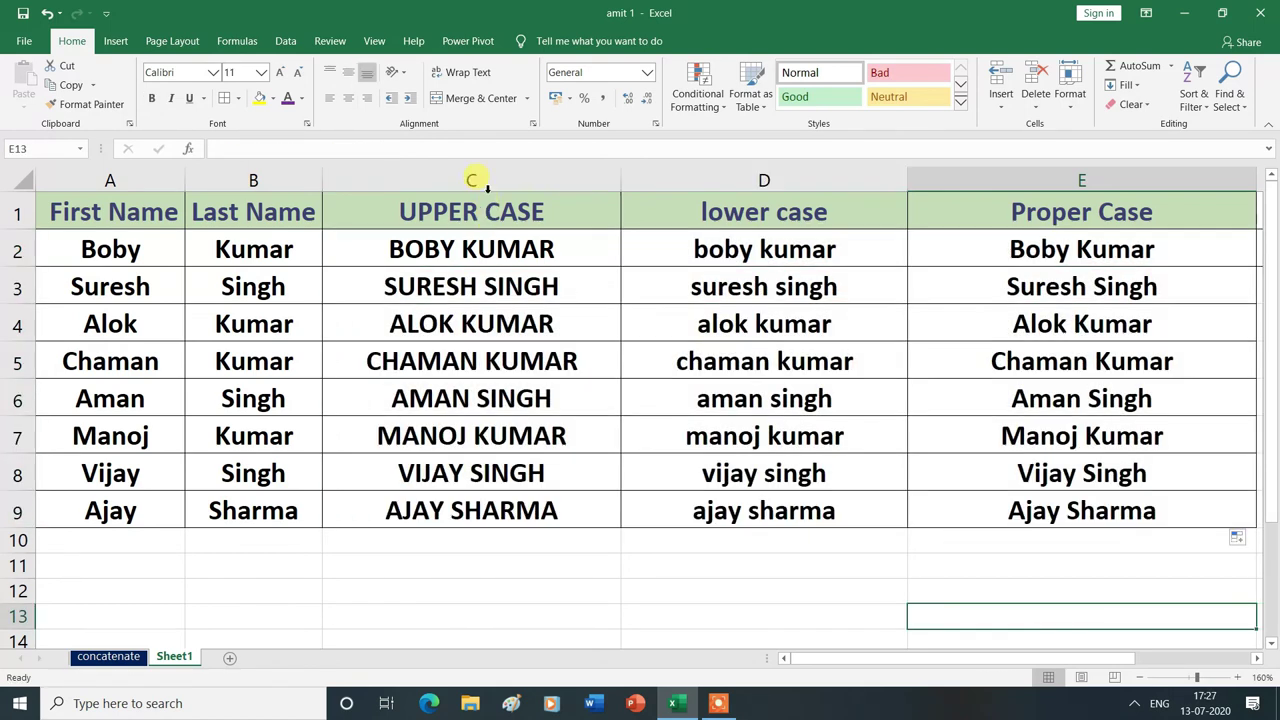